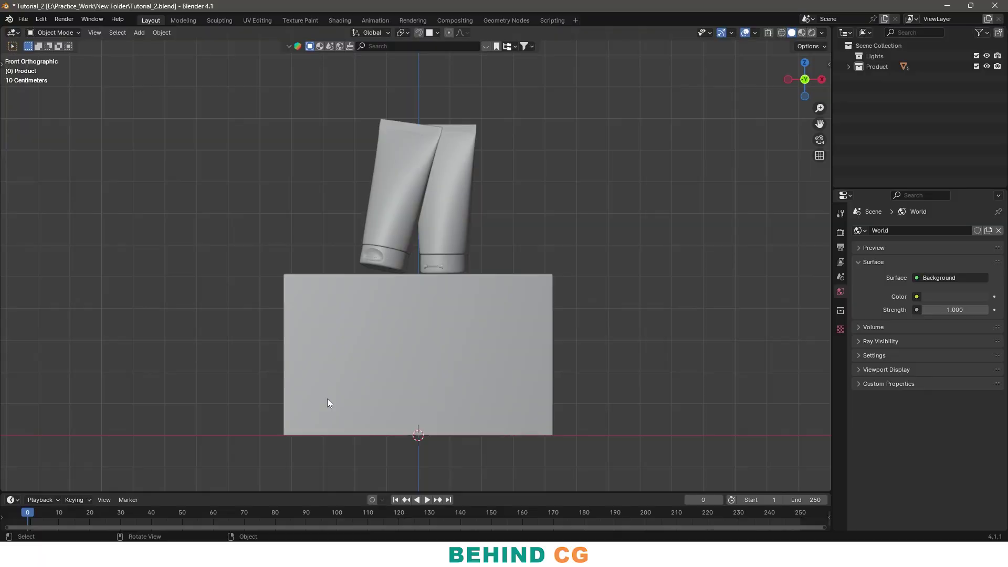
Check the two tubes and their stand in rendered shading and return to the solid front view.
middle_click_drag(523, 340, 456, 332)
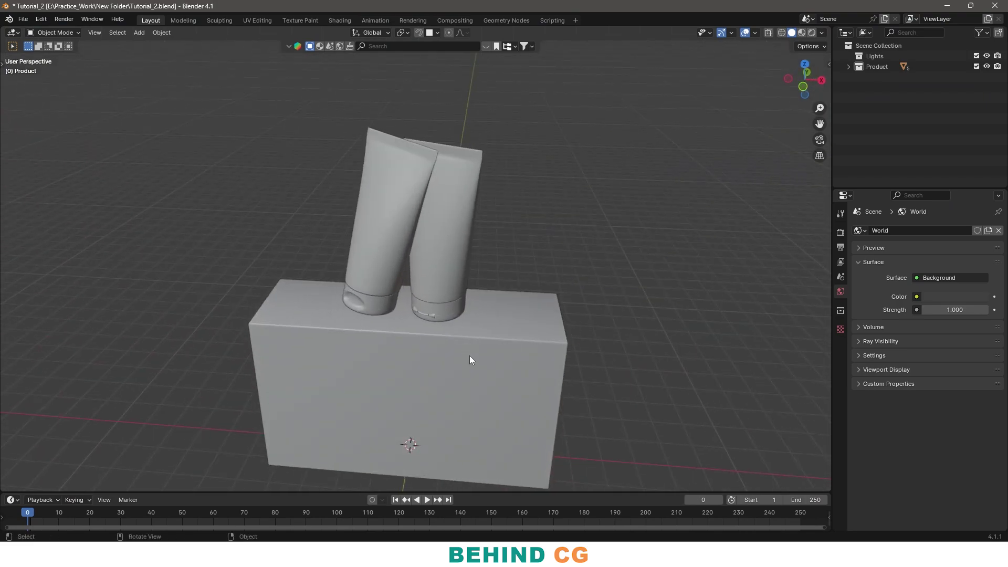
key("z")
left_click(465, 293)
middle_click_drag(464, 355, 497, 322)
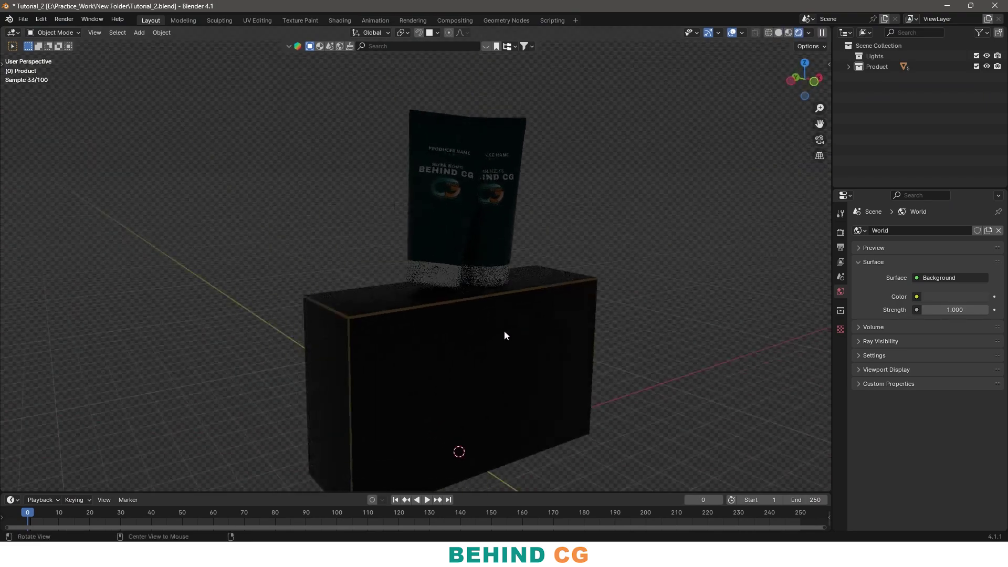
key("KP_1")
mouse_move(439, 282)
middle_mouse_down("shift")
mouse_move(423, 213)
mouse_move(439, 228)
middle_mouse_up("shift")
key("z")
left_click(449, 202)
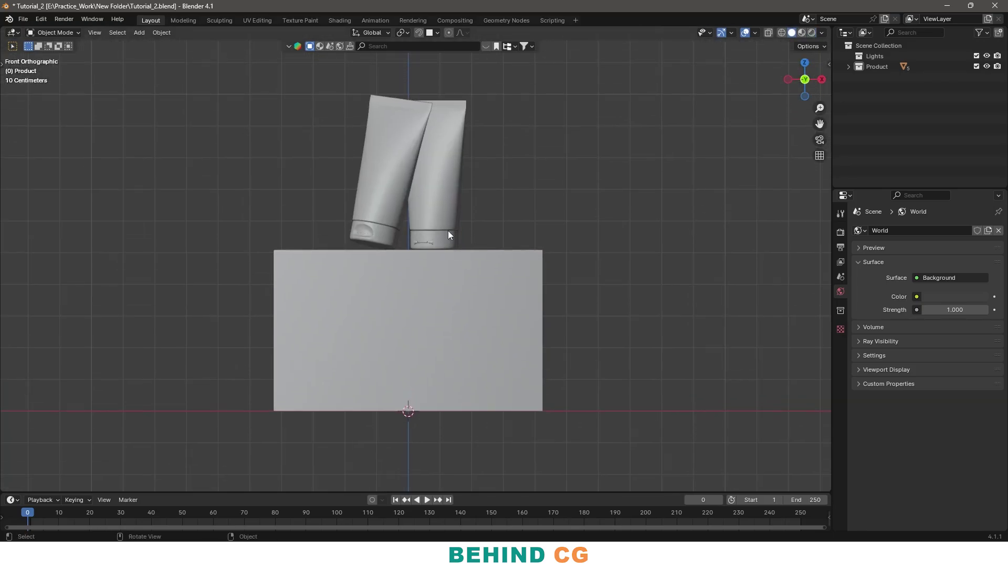
Add a plane in the right side view and rotate it upright.
key("KP_3")
key("shift+a")
left_click(462, 188)
key("r")
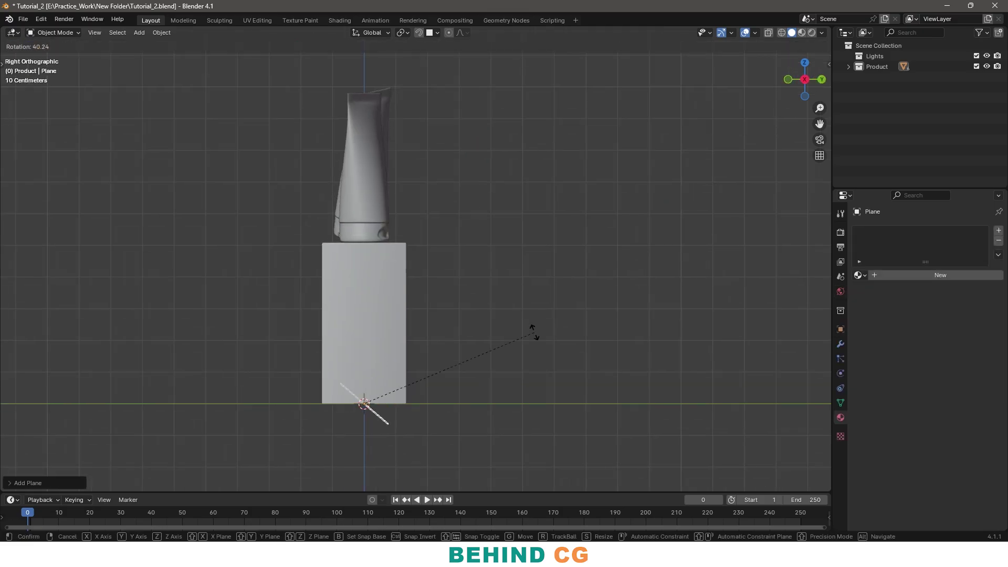
left_click(507, 479)
Scale up the upright plane and place it behind the stand and tubes as a backdrop.
scroll(488, 462, "down", 3)
key("s")
left_click(248, 165)
key("g")
left_click(687, 328)
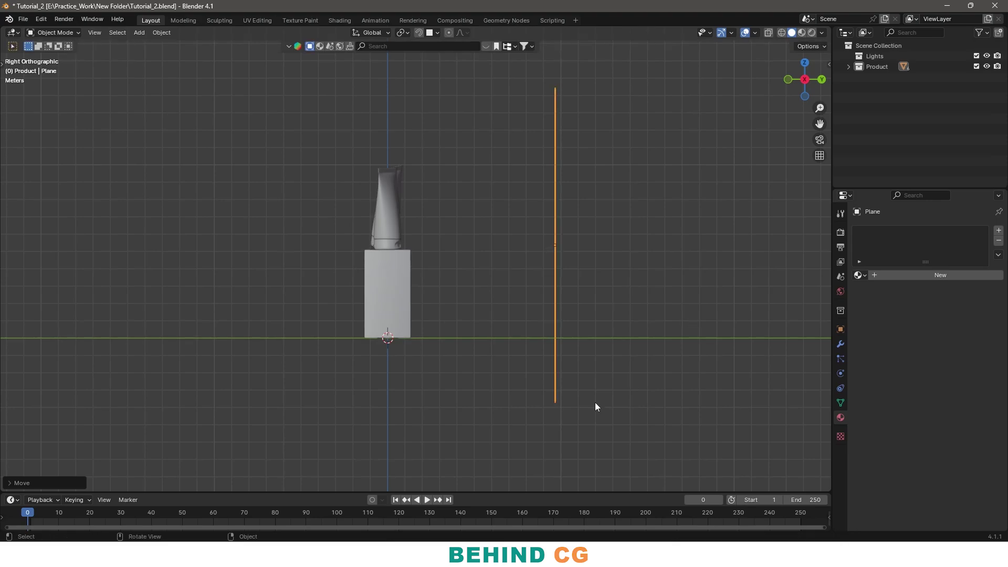
Enlarge the backdrop plane further so it extends well past the product on all sides.
left_click_drag(550, 272, 575, 275, "alt")
key("s")
left_click(609, 329)
key("KP_1")
middle_click_drag(563, 284, 505, 304)
key("KP_3")
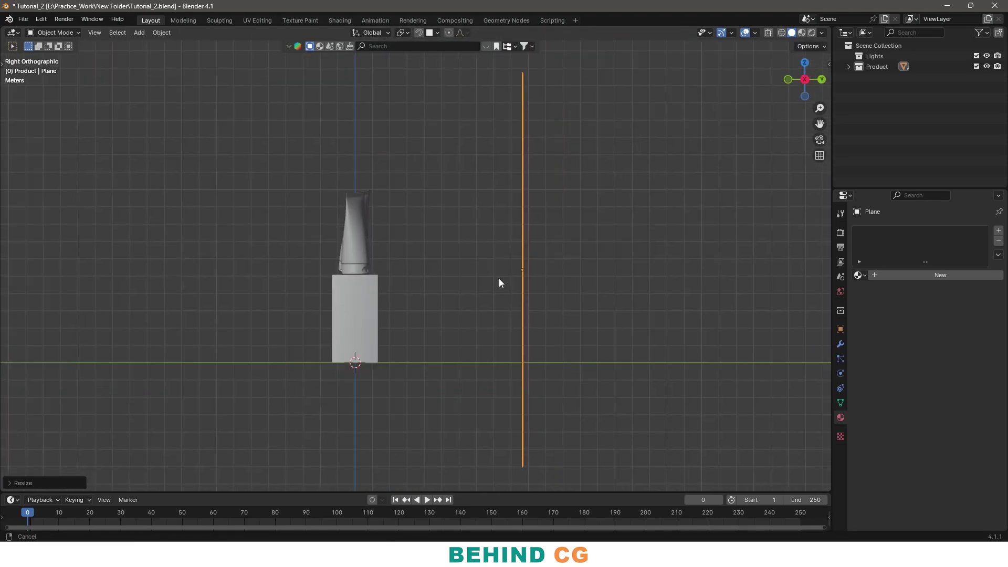
middle_click_drag(476, 262, 446, 238, "shift")
middle_click_drag(345, 204, 474, 190)
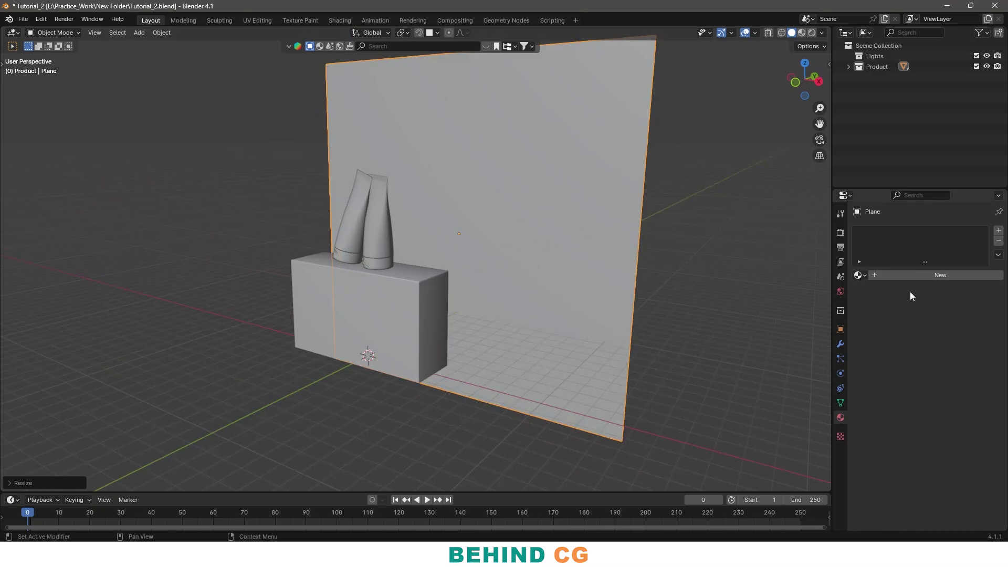
Create a new material for the backdrop plane and set its surface to Translucent BSDF.
left_click(916, 275)
left_click(950, 321)
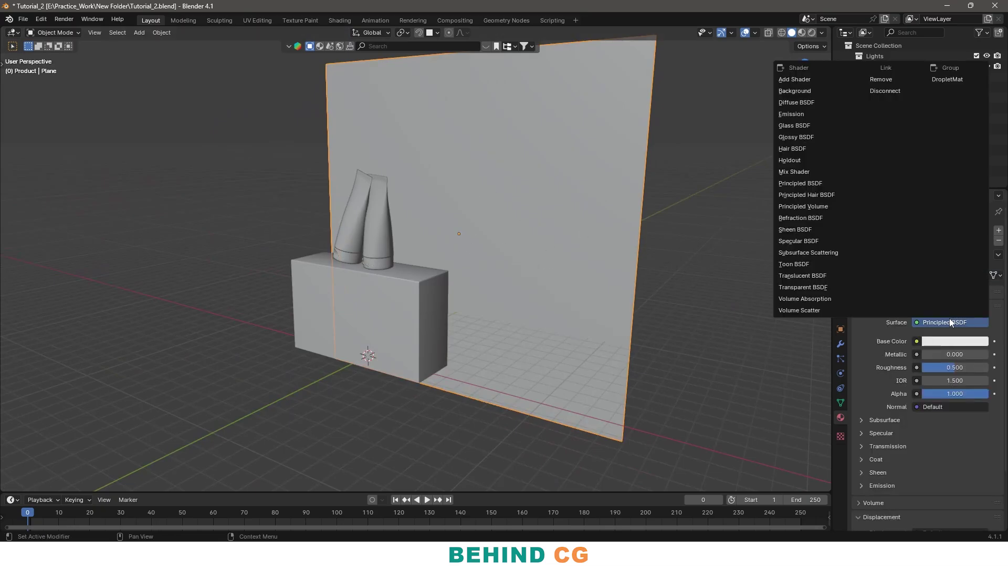
key("KP_3")
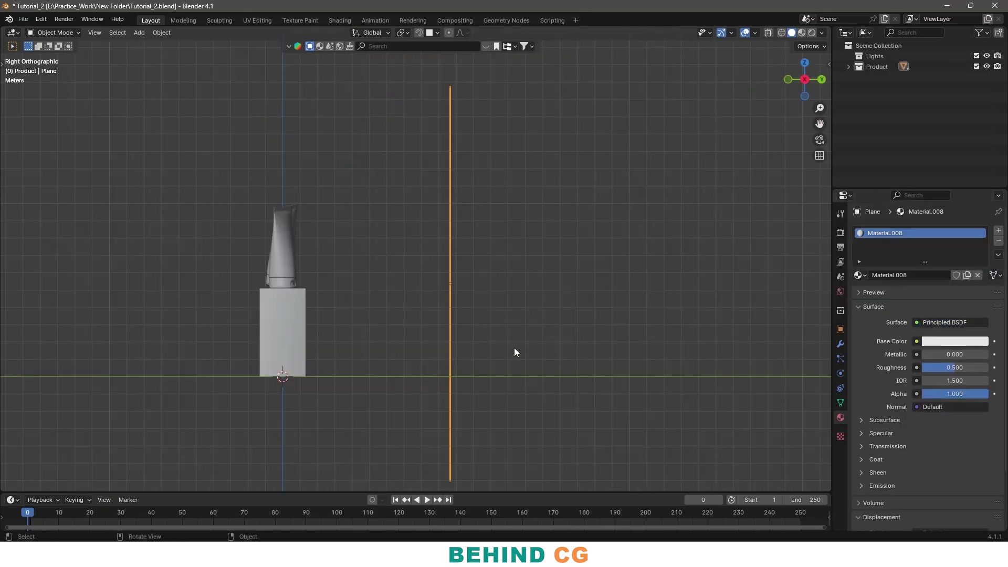
left_click_drag(506, 353, 527, 349, "alt")
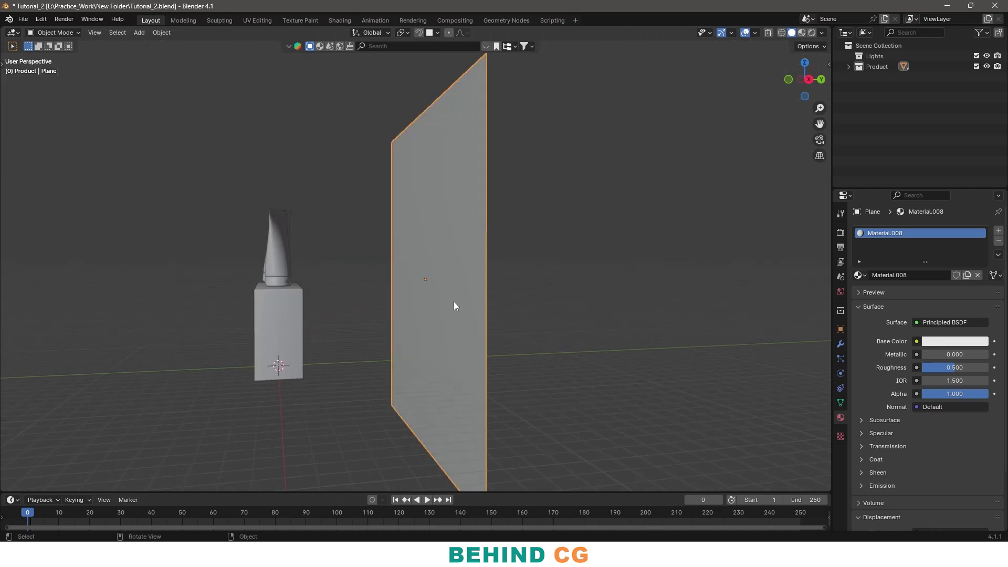
left_click(939, 325)
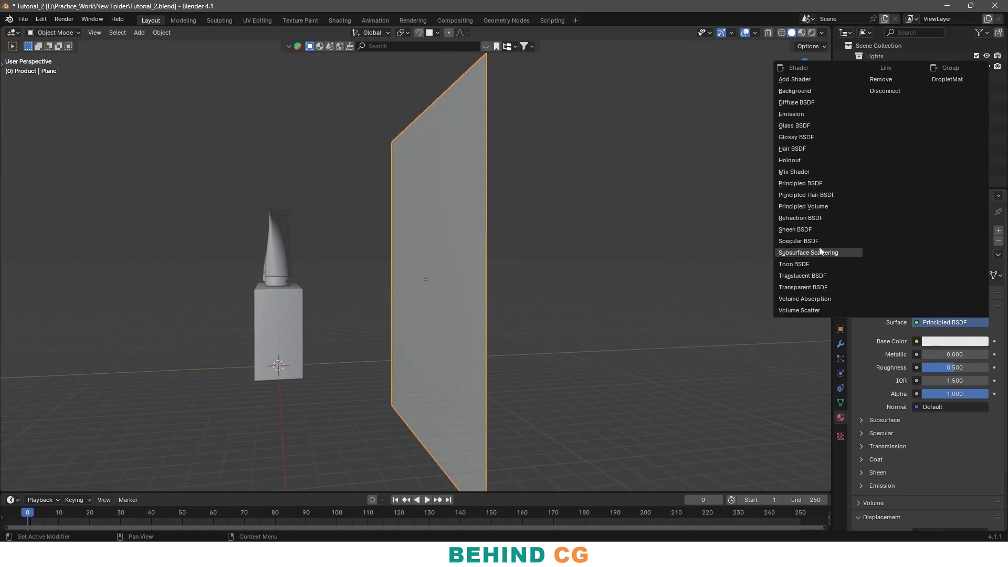
left_click(802, 275)
Show the scene in material preview shading with the tubes framed closely from the front.
left_click_drag(710, 282, 500, 284, "alt")
key("KP_1")
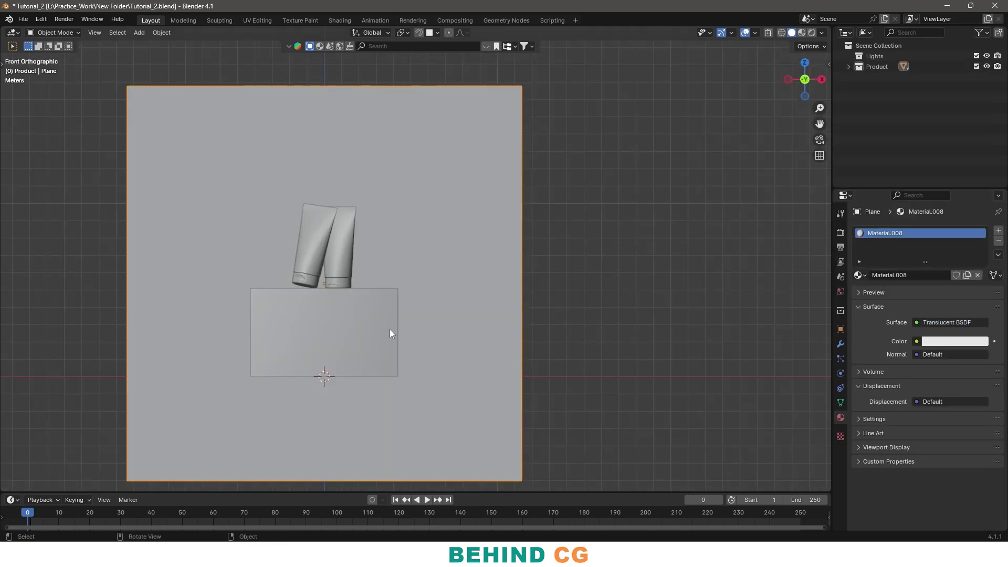
middle_click_drag(389, 330, 456, 333, "shift")
scroll(464, 288, "up", 2)
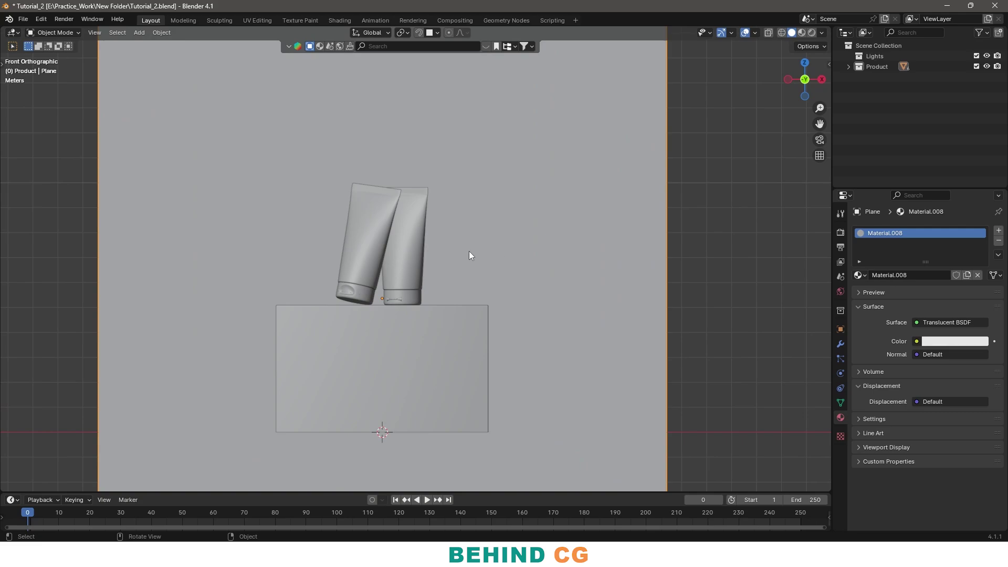
key("z")
left_click(452, 446)
scroll(395, 278, "up", 3)
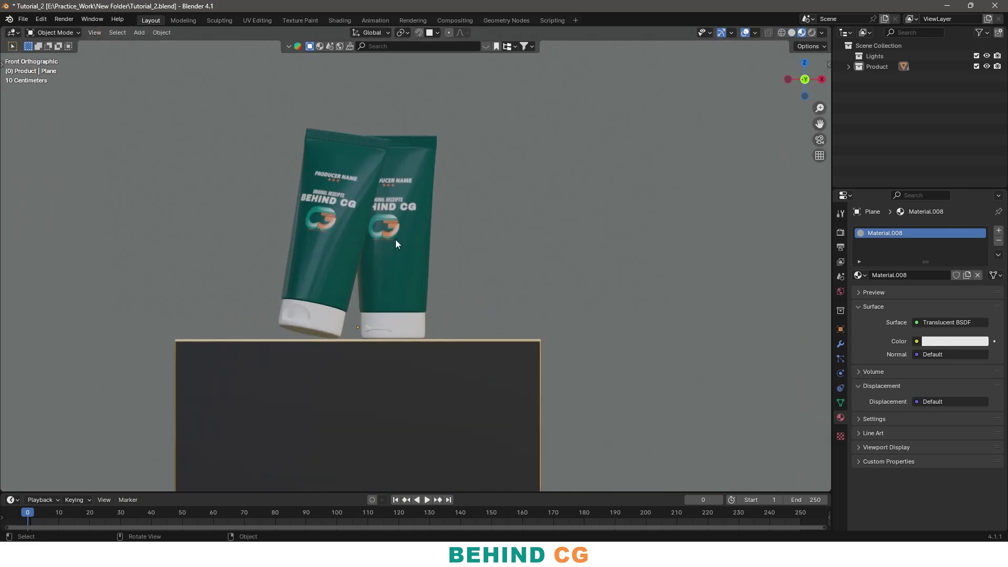
Sample the tube's green as the backdrop material's colour and make that colour brighter.
left_click(981, 341)
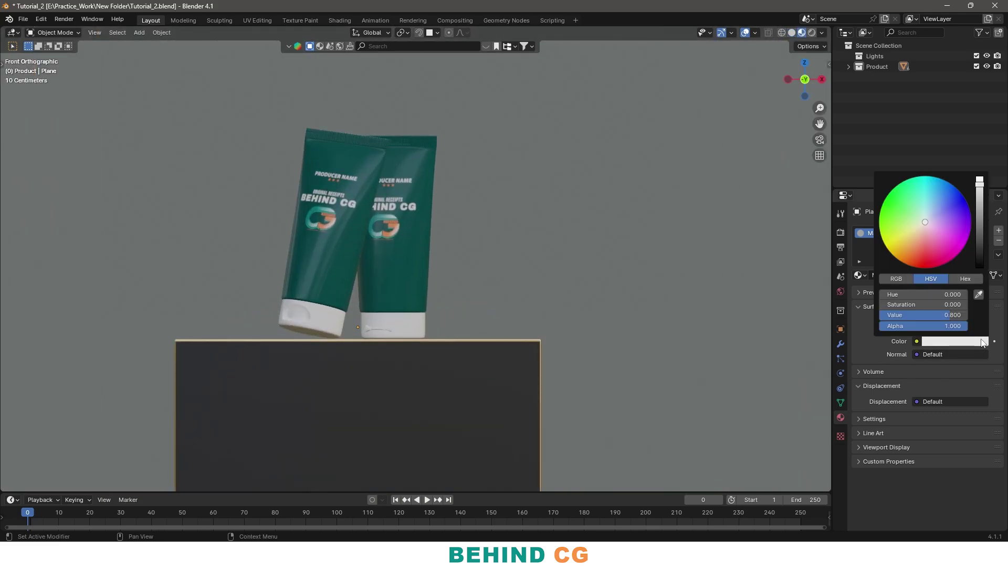
left_click(978, 295)
left_click(331, 238)
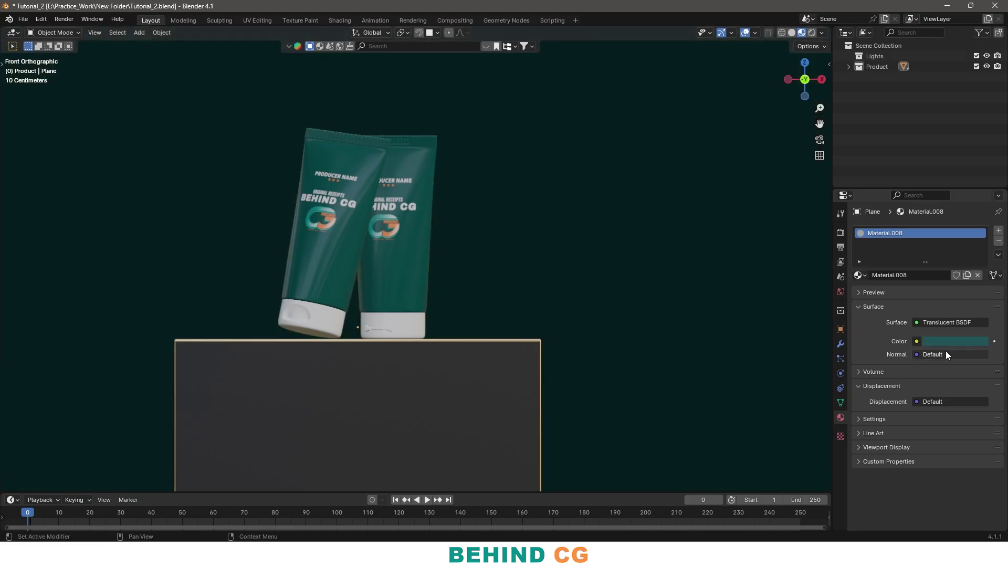
left_click(962, 340)
left_click_drag(981, 237, 980, 215)
Add an area light and set its shape to Ellipse.
middle_click_drag(823, 263, 464, 274)
key("KP_3")
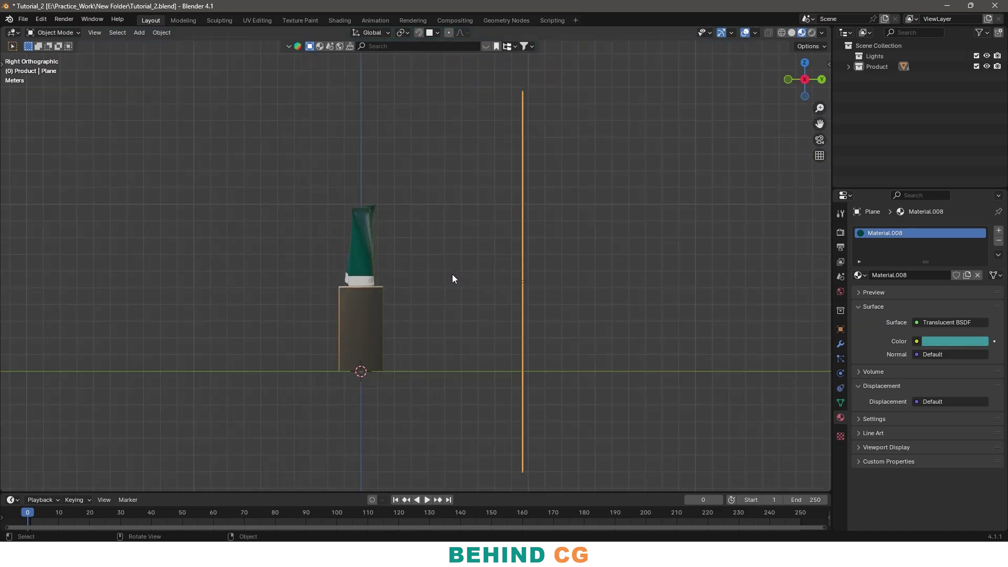
key("shift+a")
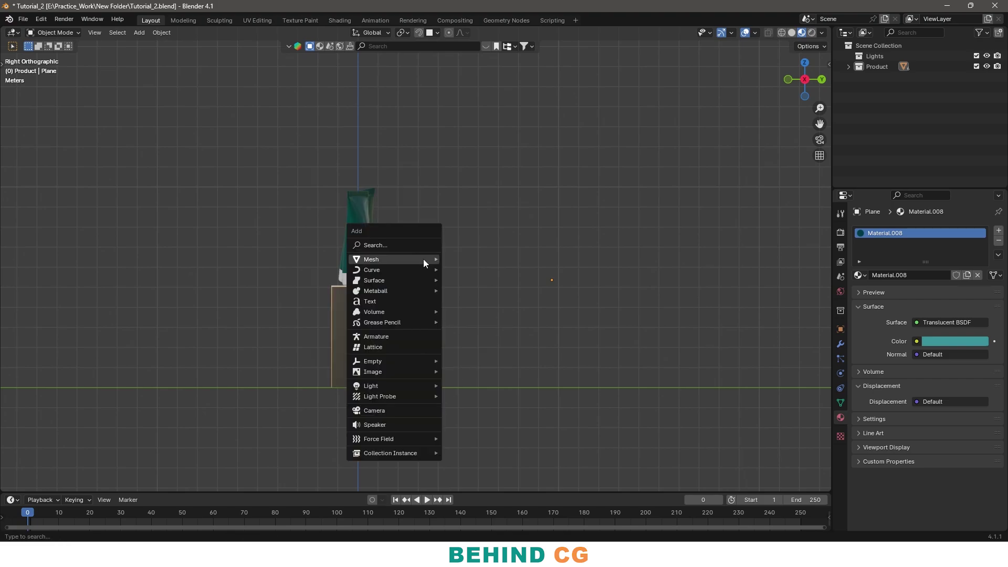
mouse_move(423, 259)
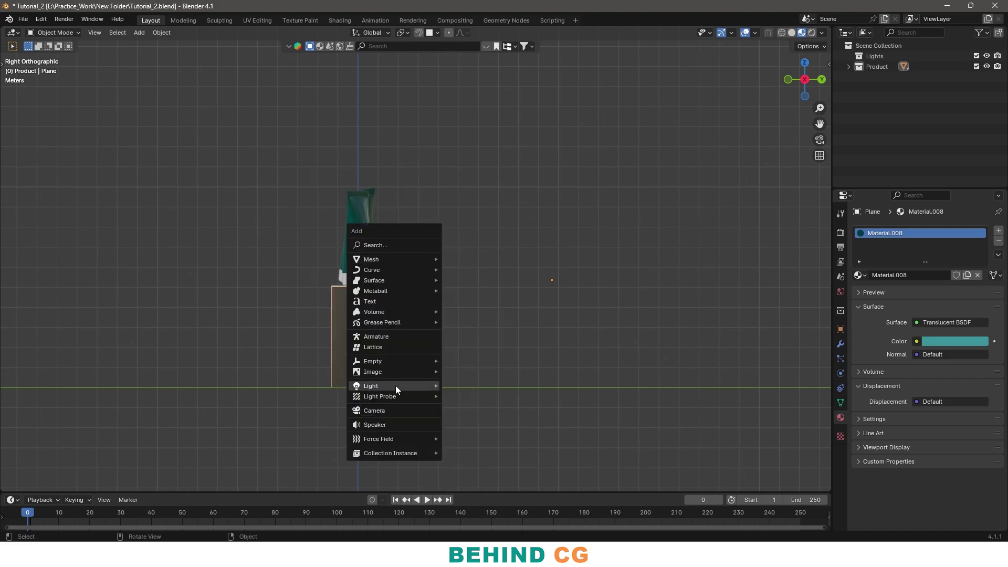
left_click(475, 420)
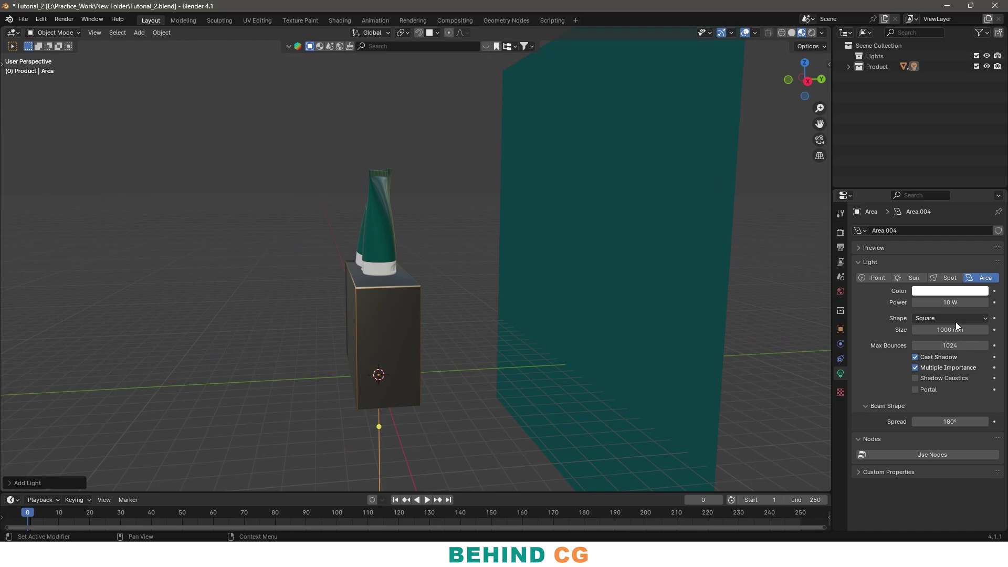
left_click(940, 317)
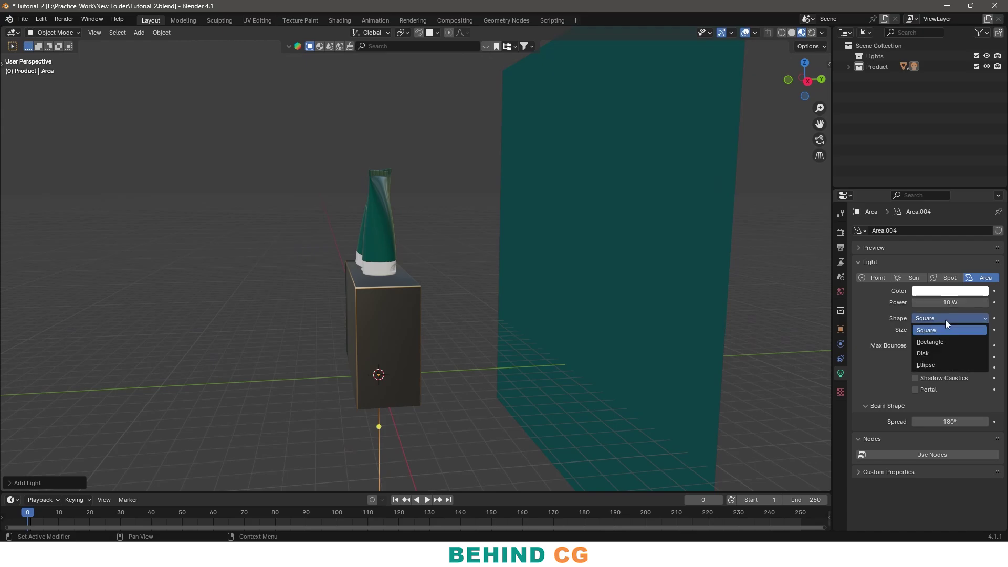
left_click(937, 361)
Set the area light's X and Y size to 5000 mm.
middle_click_drag(556, 376, 470, 349)
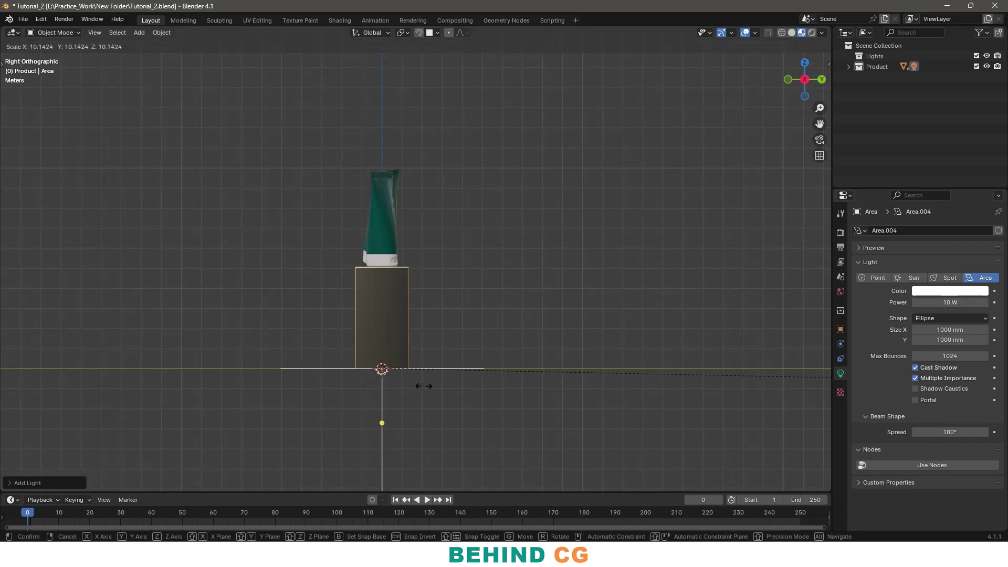
left_click_drag(944, 341, 954, 330)
type("5000")
key("Return")
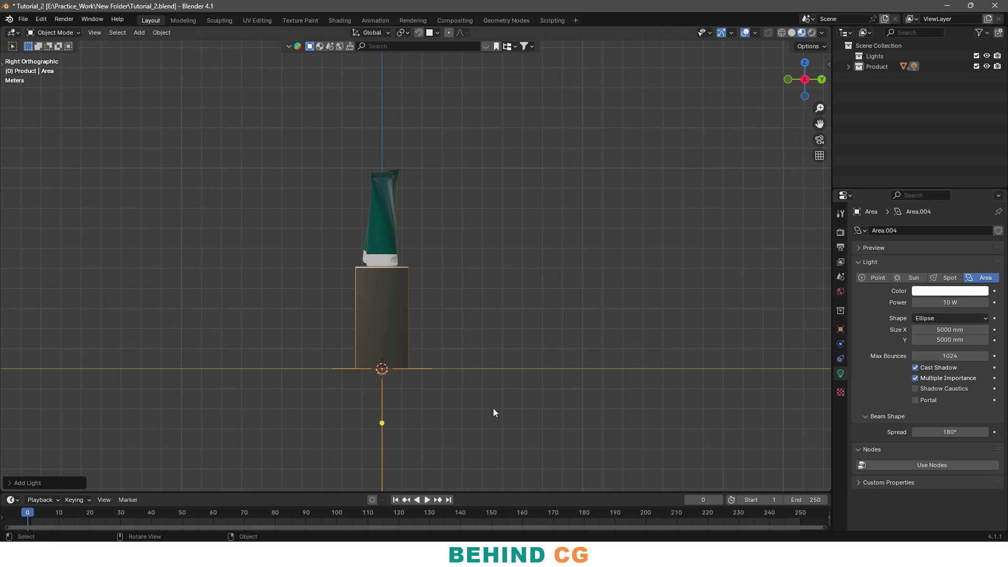
Rotate the area light toward the product and move it behind the backdrop plane.
key("r")
left_click(412, 449, "ctrl")
middle_click_drag(423, 362, 378, 329, "shift")
key("g")
left_click(711, 305)
Tilt the area light behind the backdrop so its beam points diagonally upward toward the tubes.
key("z")
left_click(612, 315)
middle_click_drag(595, 334, 534, 320, "shift")
scroll(534, 320, "down", 2)
key("r")
left_click(653, 362)
Switch to rendered shading, set the area light's power to 4000 W and view the backdrop glow from the front.
key("z")
left_click(411, 260)
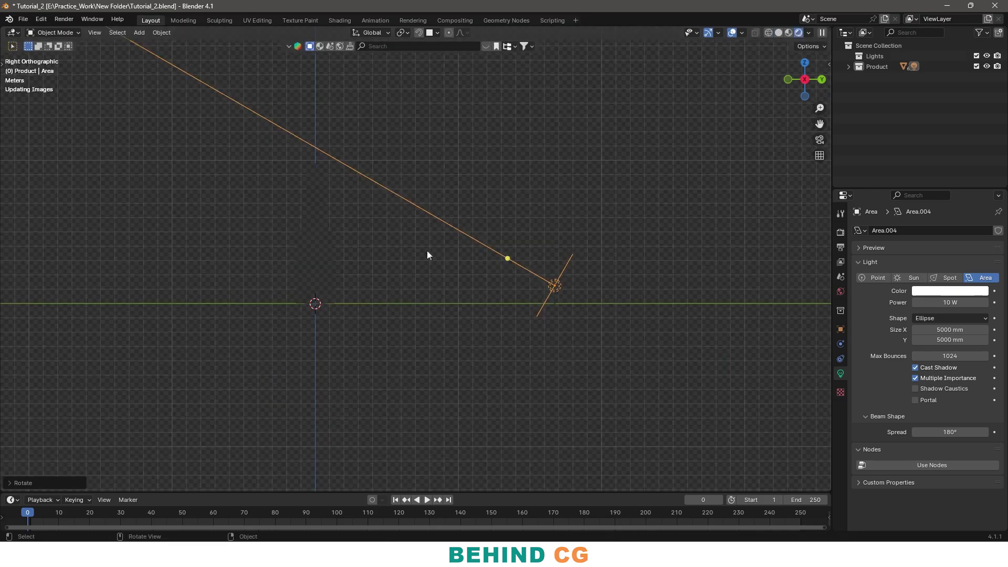
mouse_move(410, 261)
middle_mouse_down()
mouse_move(392, 300)
mouse_move(506, 306)
mouse_move(551, 276)
middle_mouse_up()
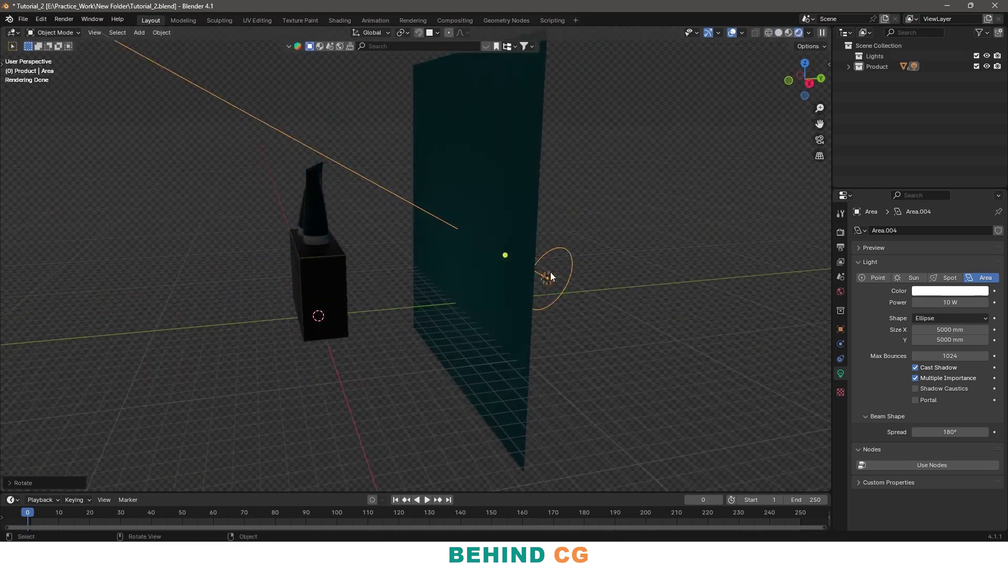
left_click(950, 302)
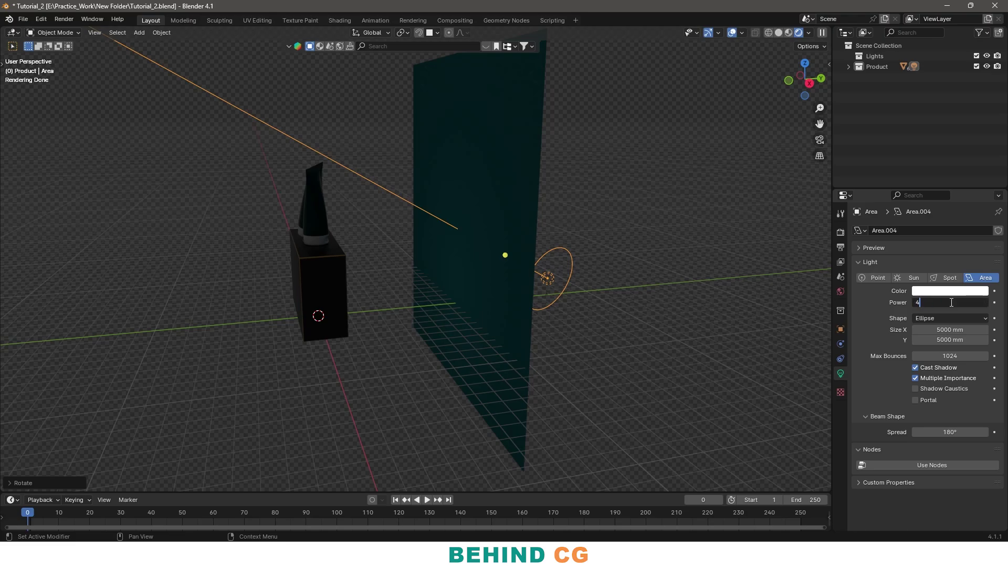
type("4000")
key("Return")
key("KP_1")
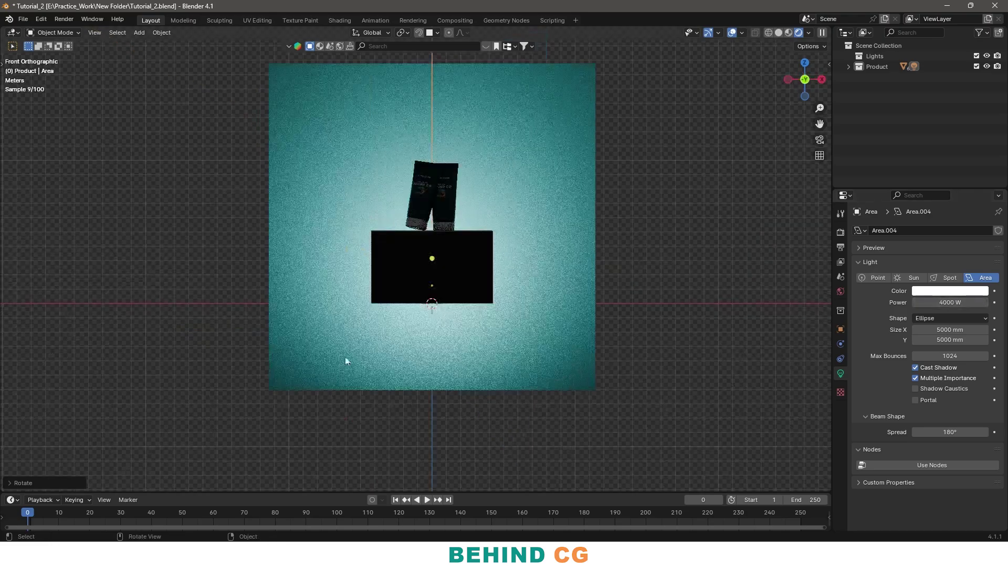
Return to the solid front view and arrange the workspace as two side-by-side 3D viewports with the Outliner above the properties.
middle_click_drag(456, 269, 407, 278)
key("z")
left_click(609, 293)
key("KP_1")
left_click_drag(833, 30, 787, 47)
left_click_drag(836, 192, 874, 25)
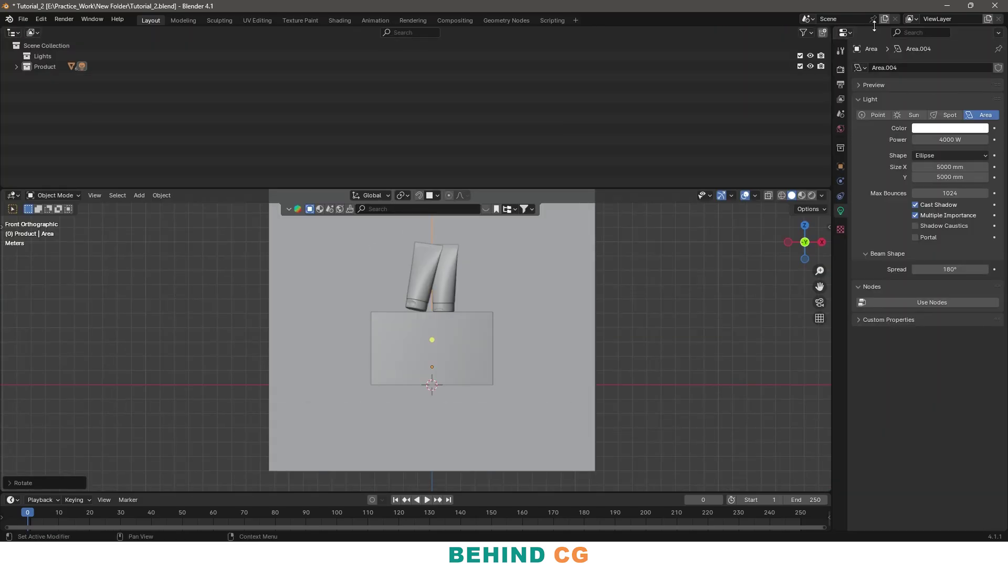
left_click_drag(1005, 30, 990, 223)
left_click(844, 33)
left_click(782, 93)
Widen the first of the two 3D viewports and frame the product and backdrop in it.
scroll(843, 33, "up", 3, "ctrl")
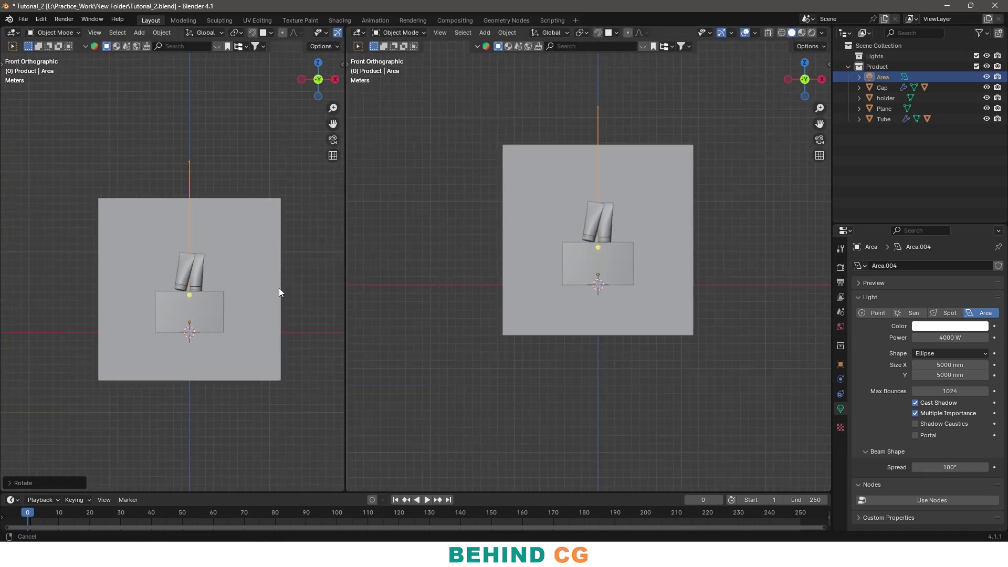
scroll(278, 288, "up", 2)
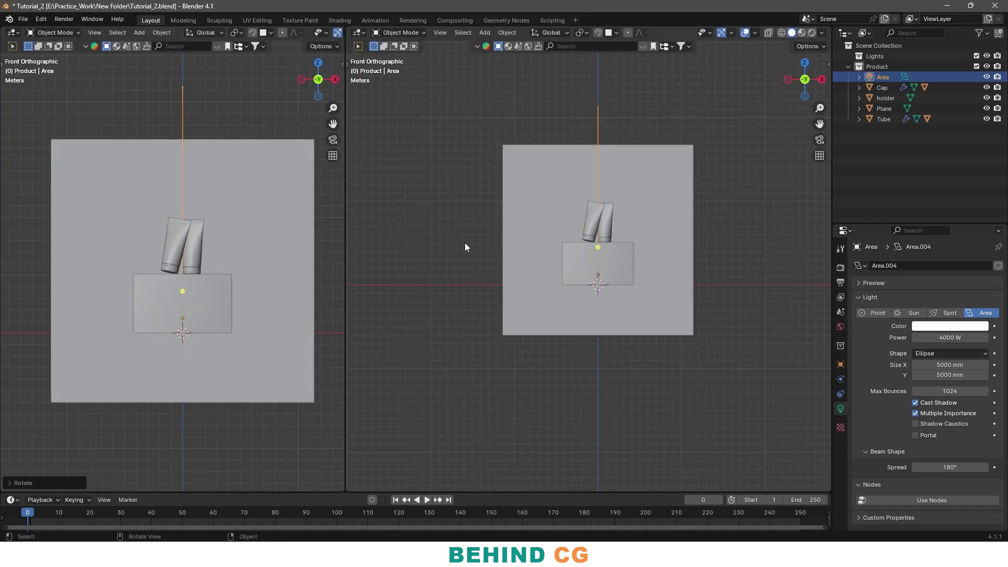
left_click_drag(345, 226, 410, 268)
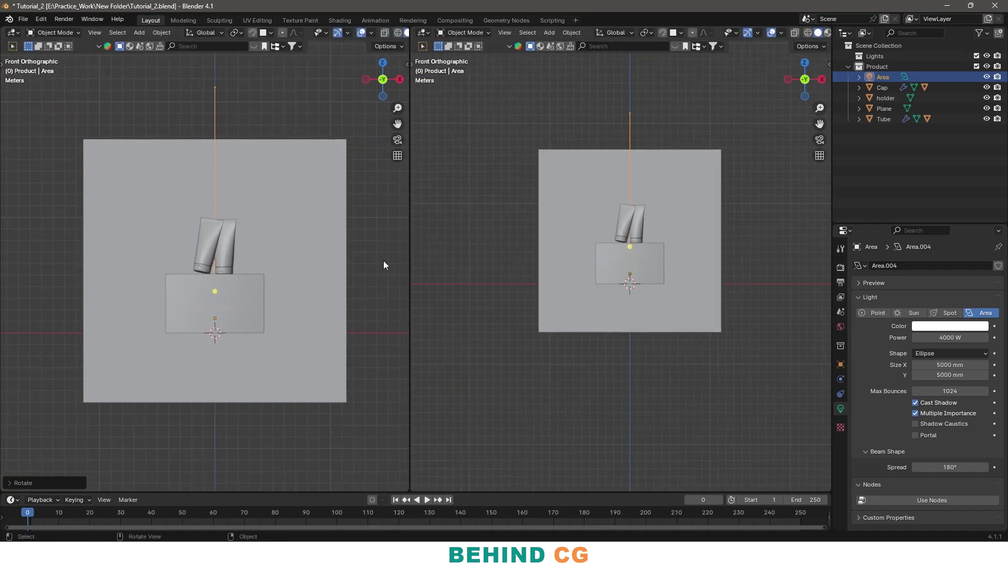
scroll(331, 292, "up", 2)
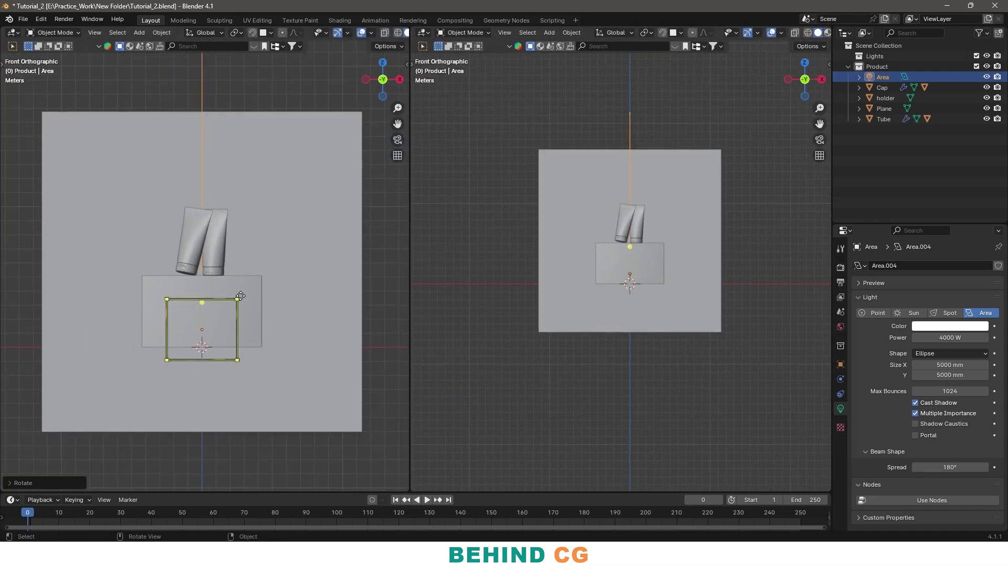
scroll(239, 294, "up", 1)
Add a camera and look through it in the widened viewport.
key("shift+a")
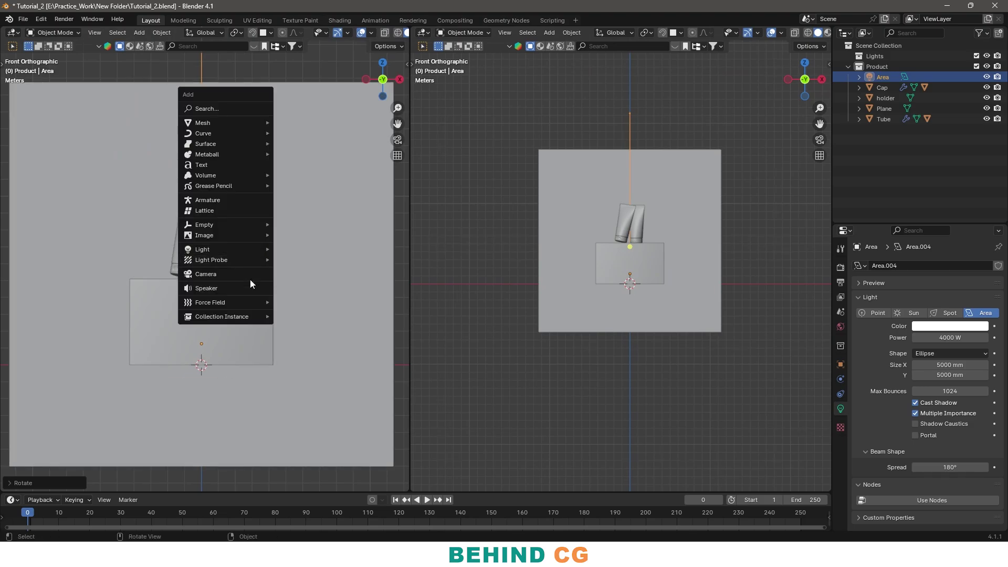
left_click(248, 274)
key("KP_0")
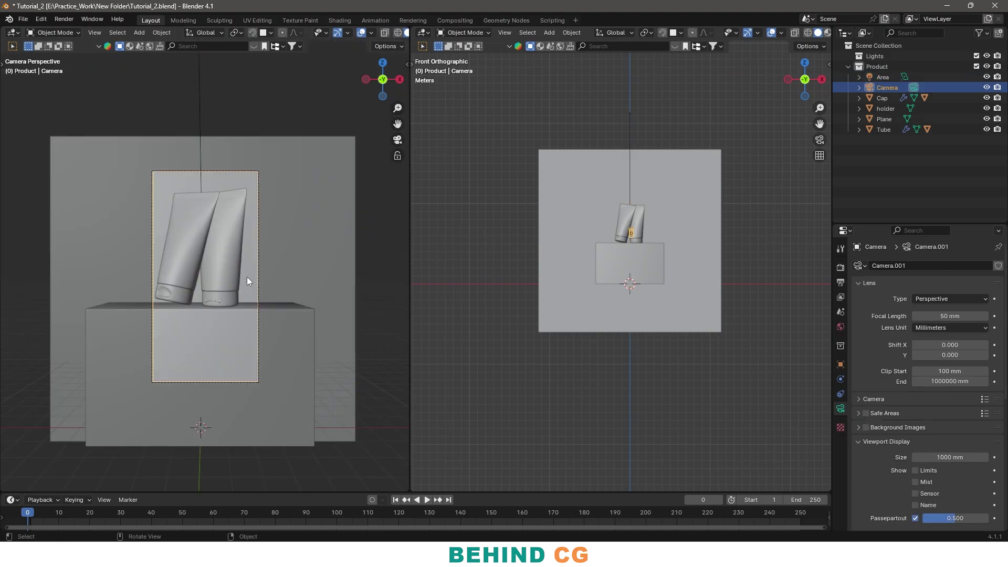
Set the render output resolution to 3072 px wide and 4096 px high.
left_click(839, 267)
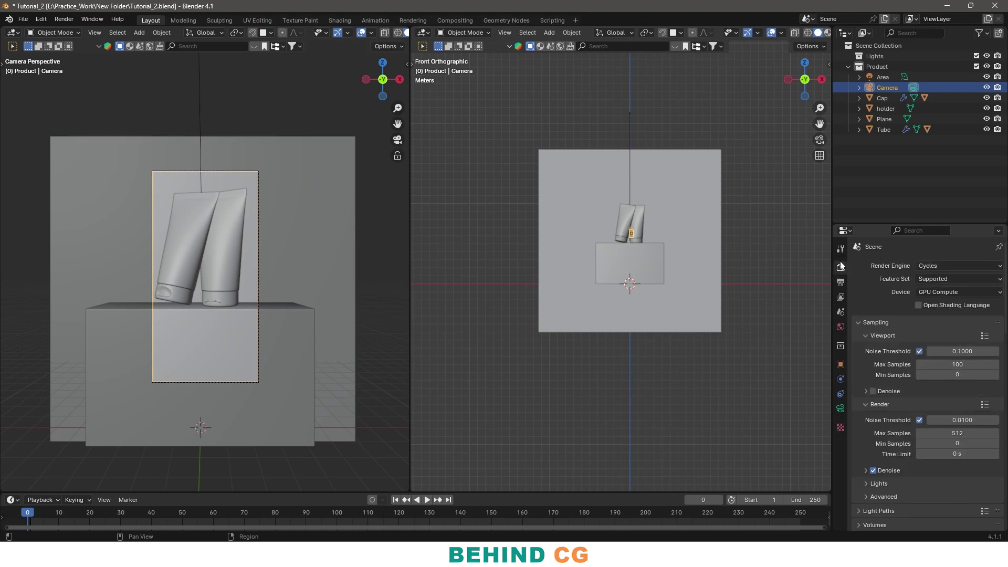
left_click(840, 283)
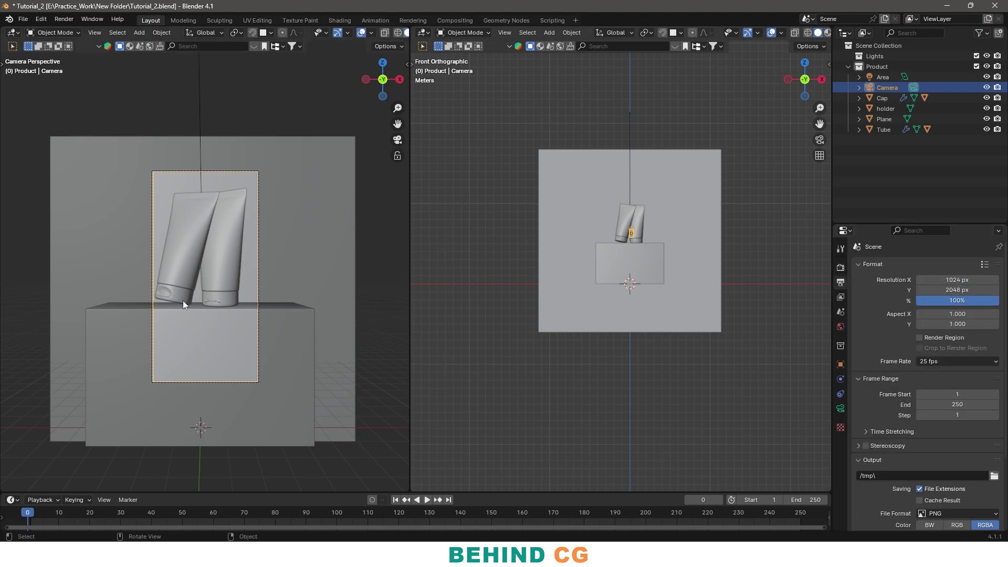
scroll(252, 304, "up", 2)
left_click(981, 289)
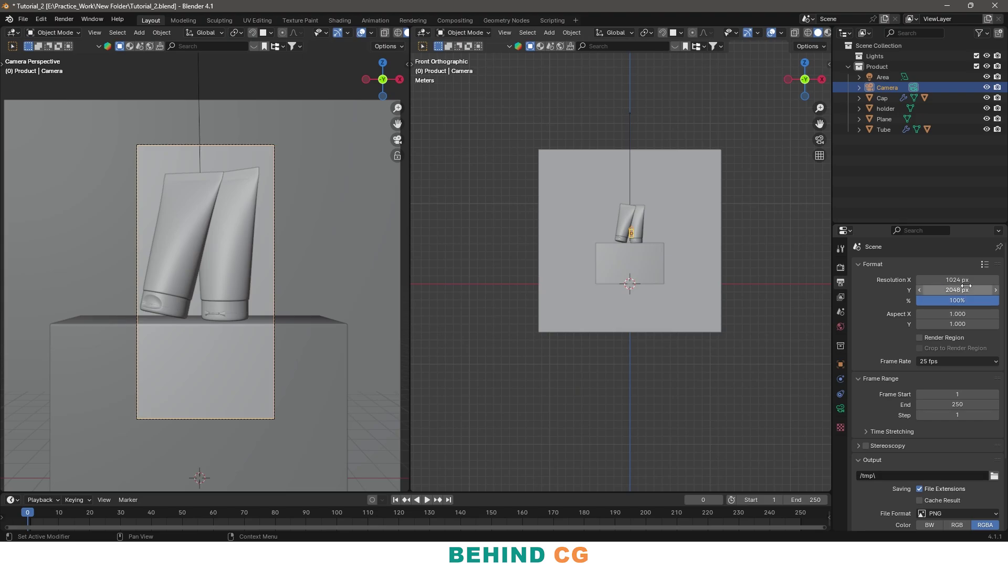
left_click(966, 287)
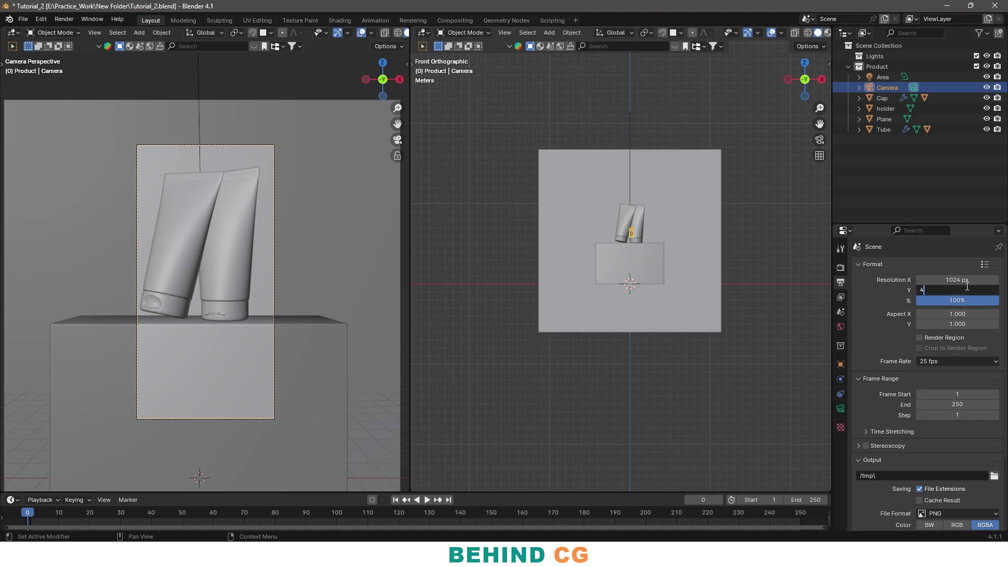
key("Return")
left_click(958, 279)
type("3072")
key("Return")
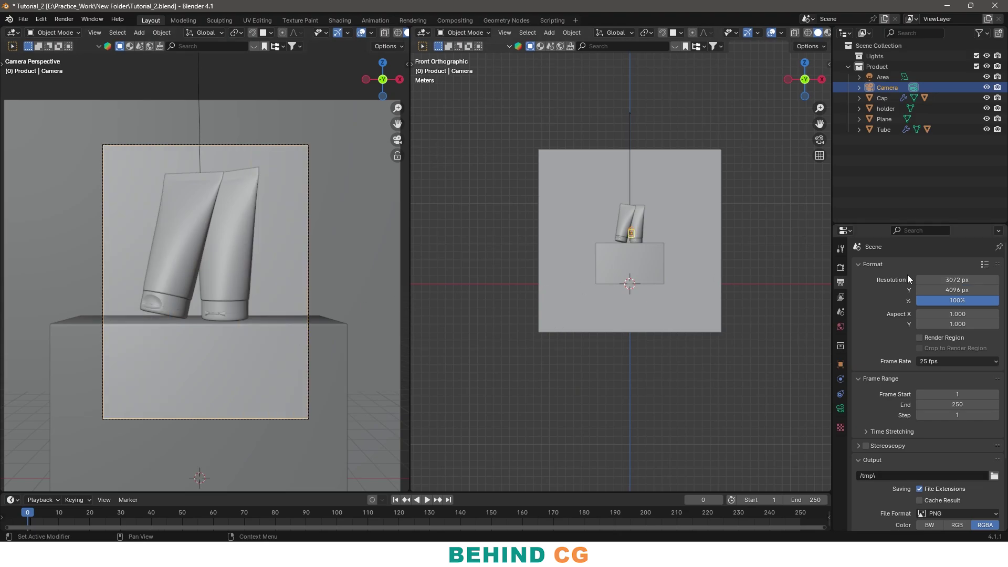
In the camera view, use rendered shading and reposition the camera so both tubes and the holder's top edge sit in frame.
scroll(384, 295, "up", 2)
key("KP_1")
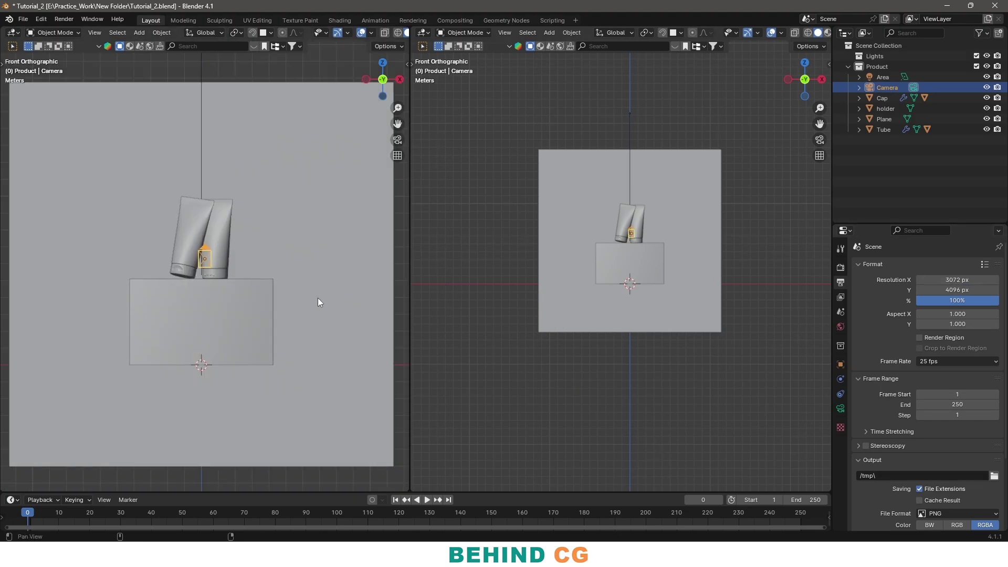
scroll(313, 297, "up", 3)
key("KP_0")
key("g")
left_click(272, 243)
key("g")
key("z")
left_click(292, 181)
key("z")
left_click(302, 126)
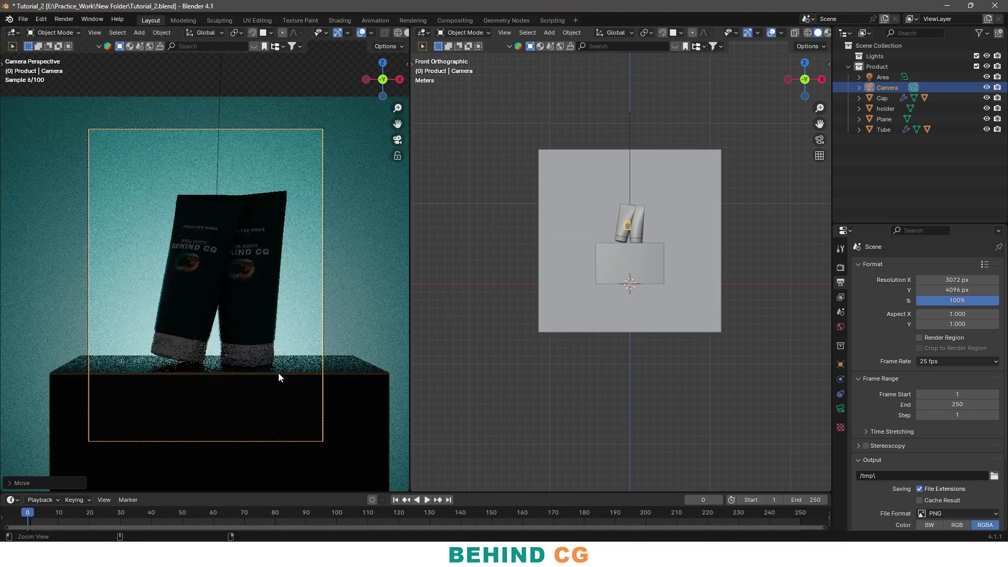
middle_click_drag(279, 370, 270, 338, "ctrl")
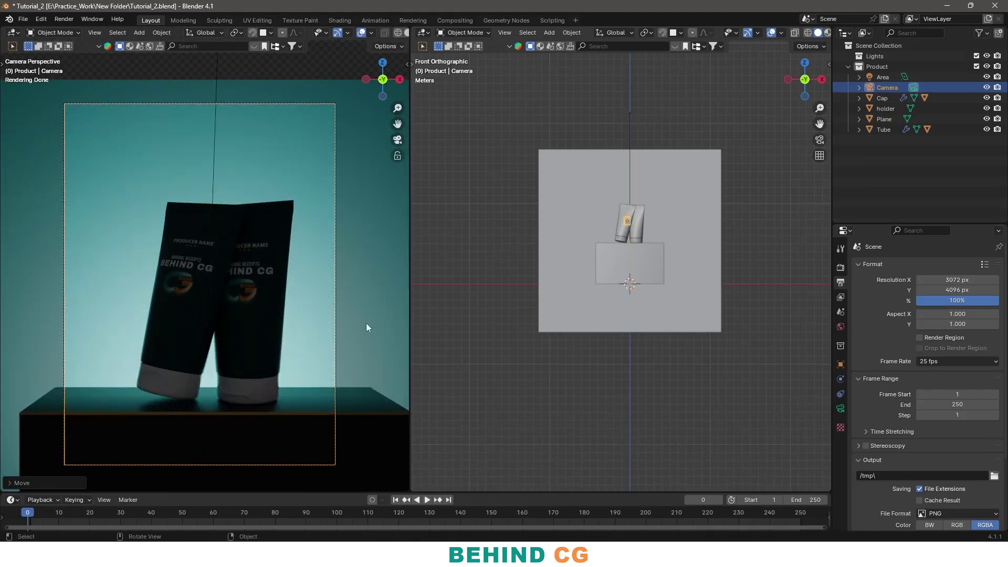
Set the camera's passepartout to 1.000 so the area outside the frame is fully blacked out.
left_click(352, 350)
left_click(467, 435)
left_click(288, 466)
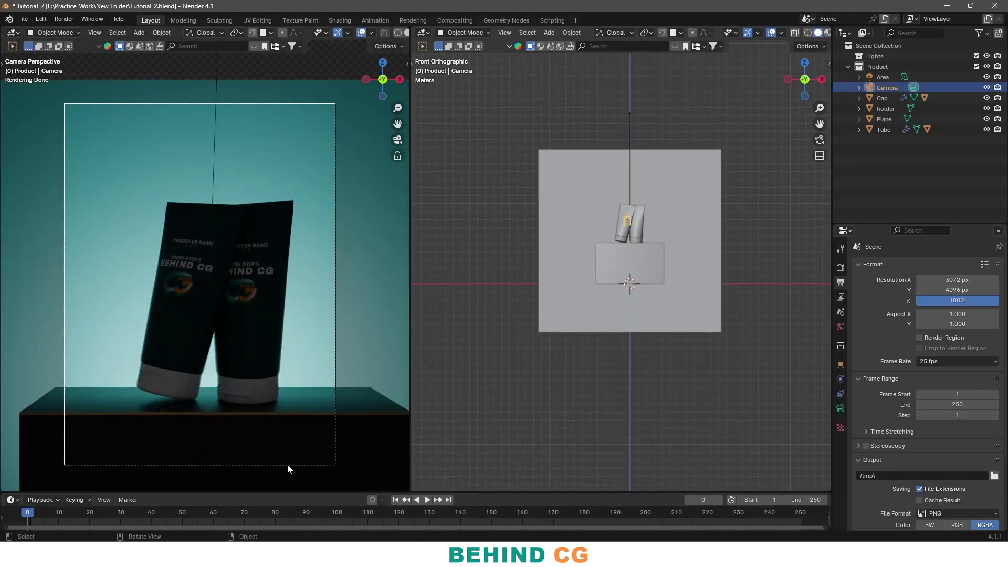
left_click(839, 409)
scroll(885, 357, "down", 5)
scroll(871, 355, "up", 5)
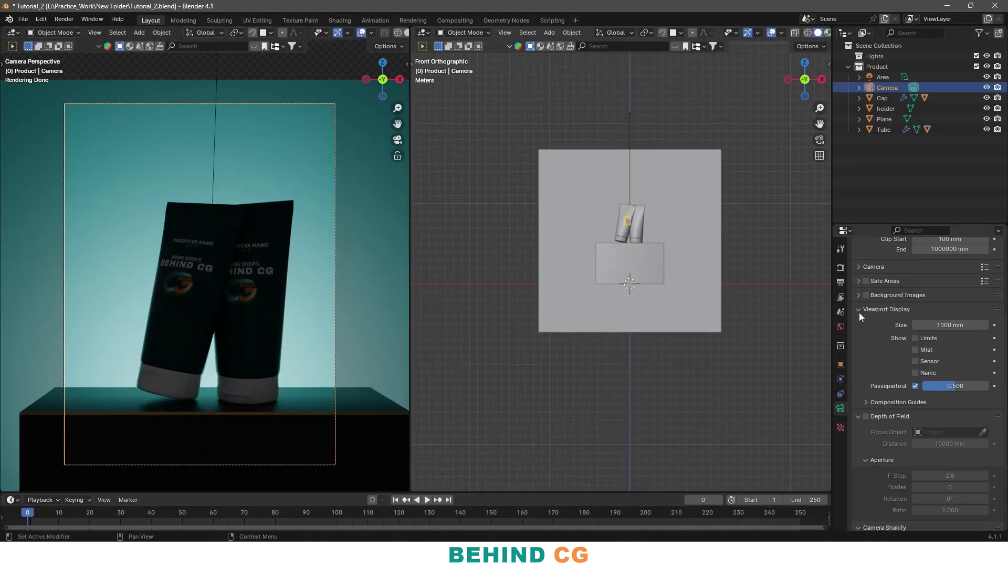
left_click_drag(930, 388, 966, 389)
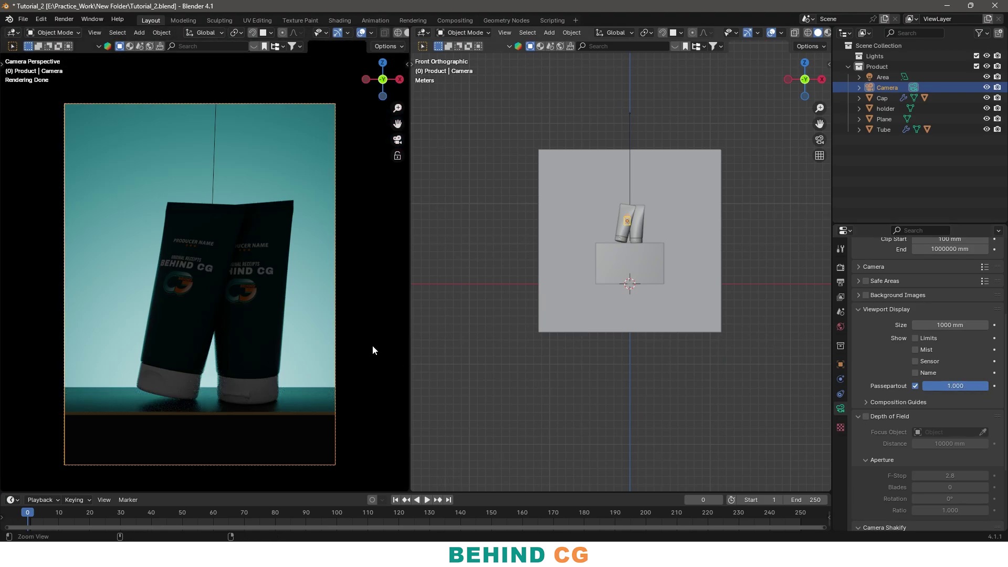
scroll(245, 300, "up", 1)
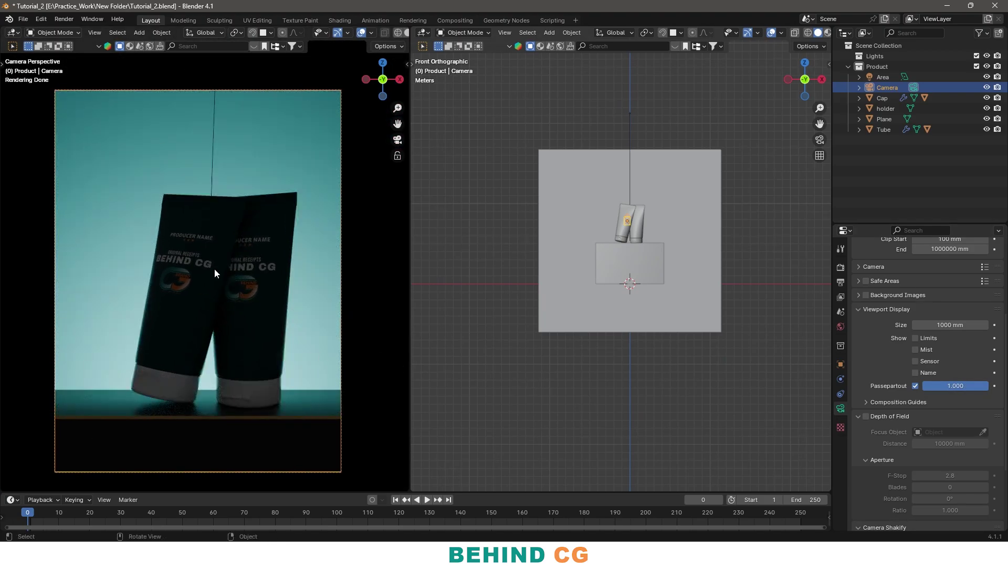
Show the second viewport from the right in wireframe, then try the back area light at 300 W and set its power to 2000 W.
key("KP_3")
scroll(672, 261, "up", 4)
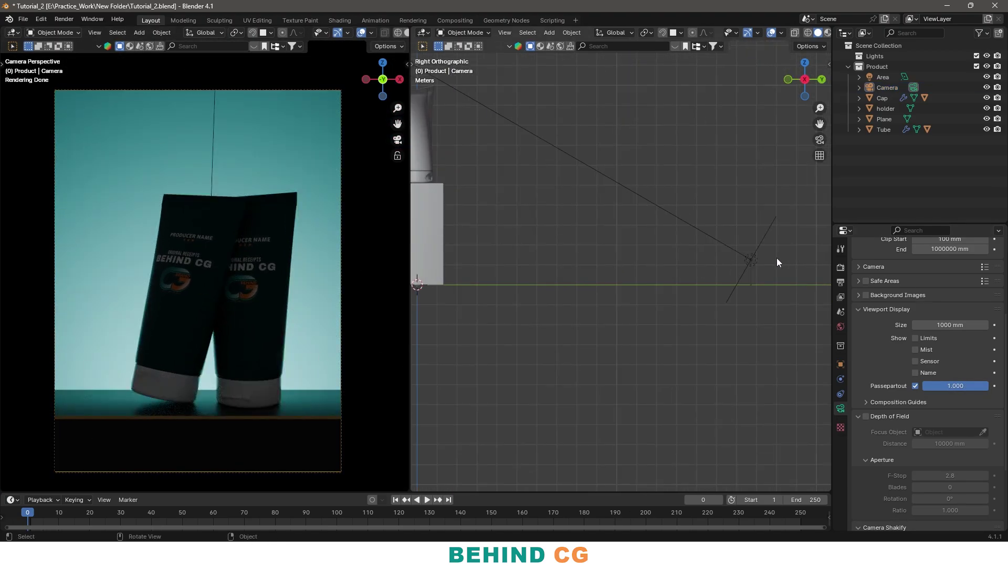
left_click(754, 267)
scroll(704, 274, "down", 2)
key("shift+z")
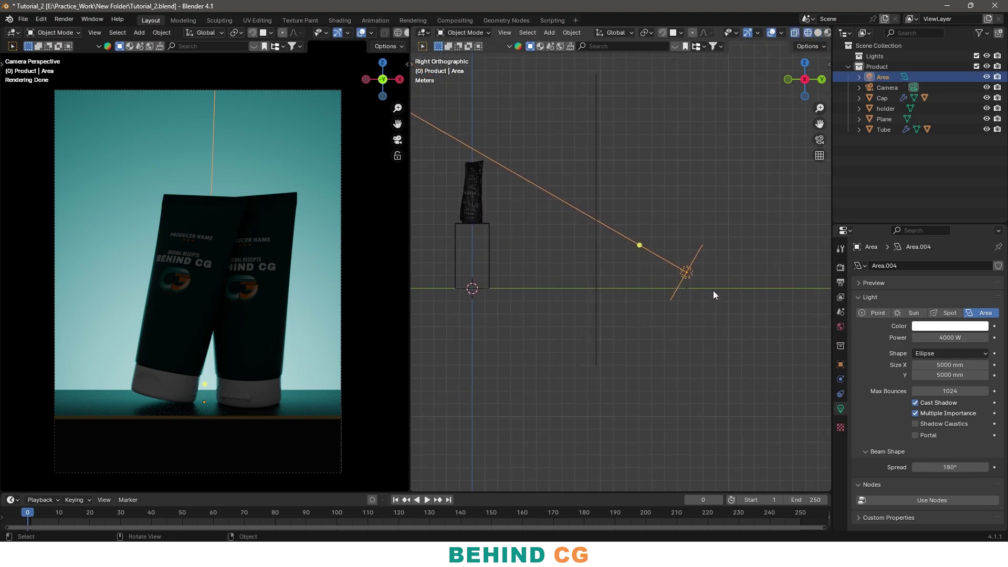
left_click(950, 338)
type("300")
key("Return")
left_click(949, 341)
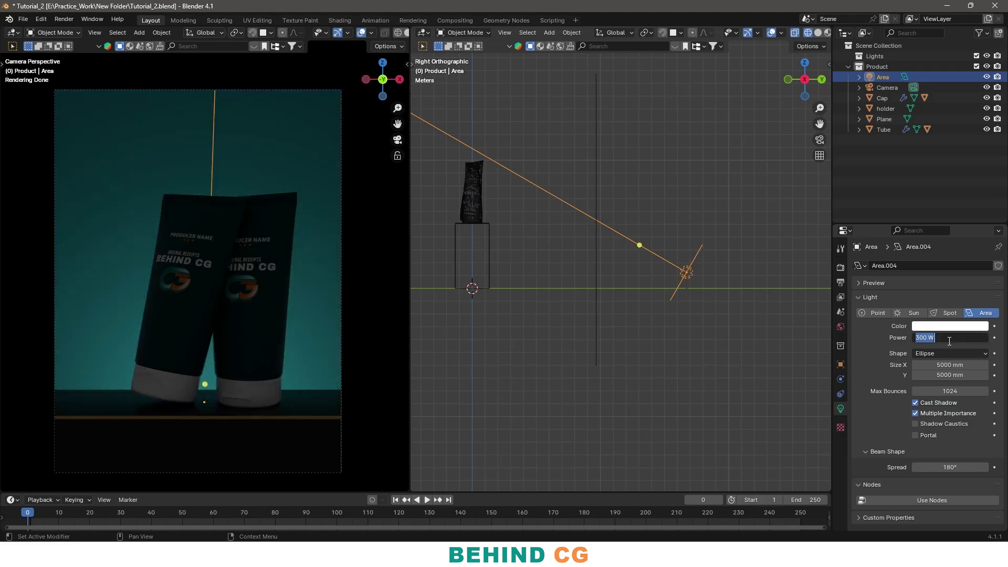
key("Return")
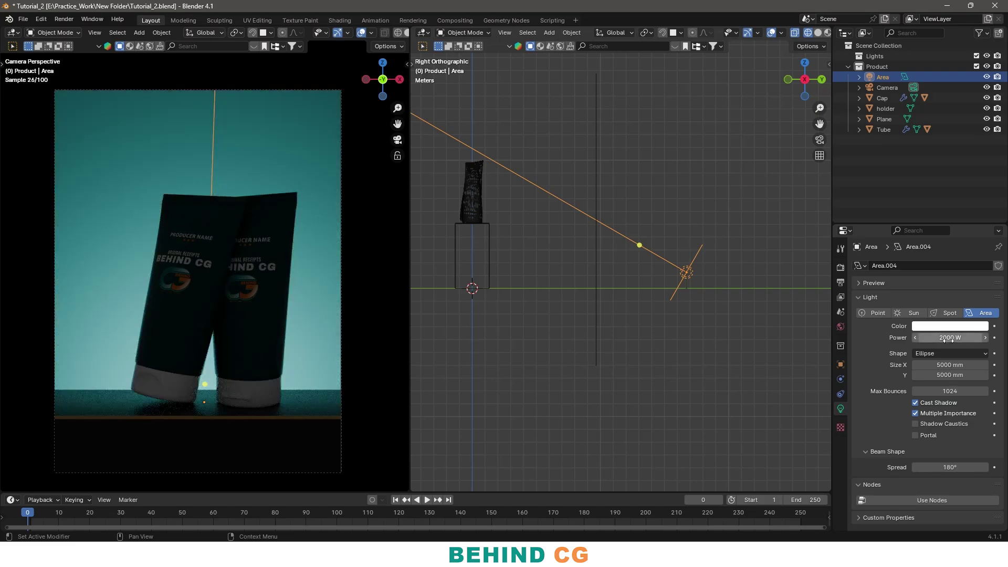
Move the back area light closer to the backdrop and slightly higher, and rotate it to a steeper upward tilt.
key("g")
left_click(676, 270)
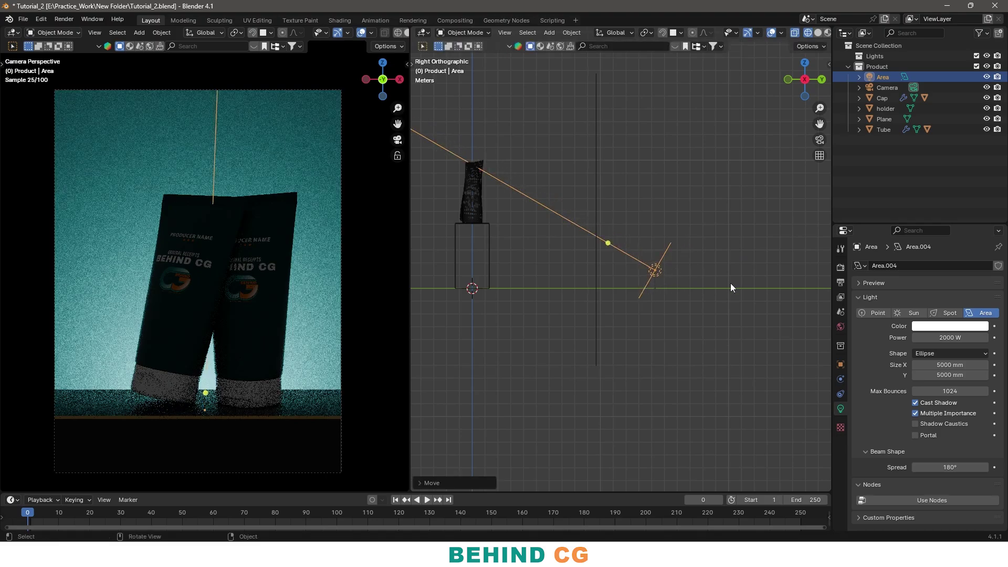
key("r")
left_click(738, 295)
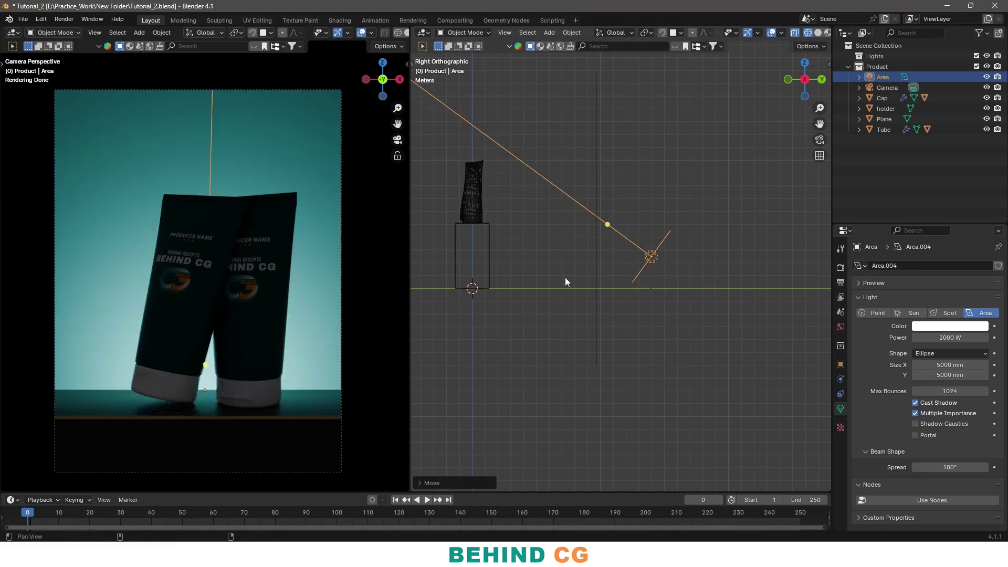
Return the second viewport to solid shading and examine the scene layout from the front, in perspective and from above.
key("KP_1")
scroll(582, 236, "down", 2)
middle_click_drag(583, 236, 595, 253, "shift")
key("alt+a")
key("z")
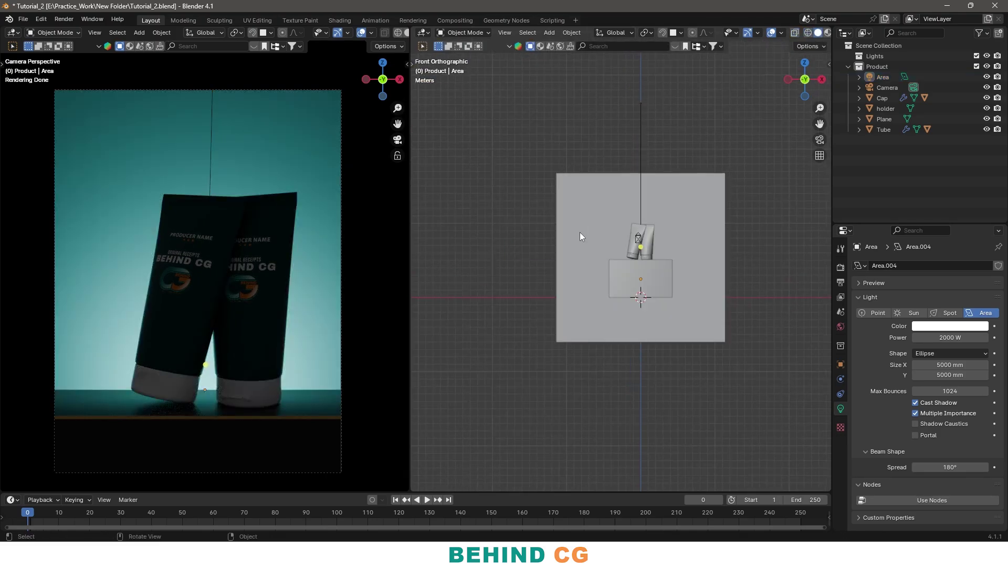
scroll(579, 232, "up", 1)
middle_click_drag(575, 232, 624, 318)
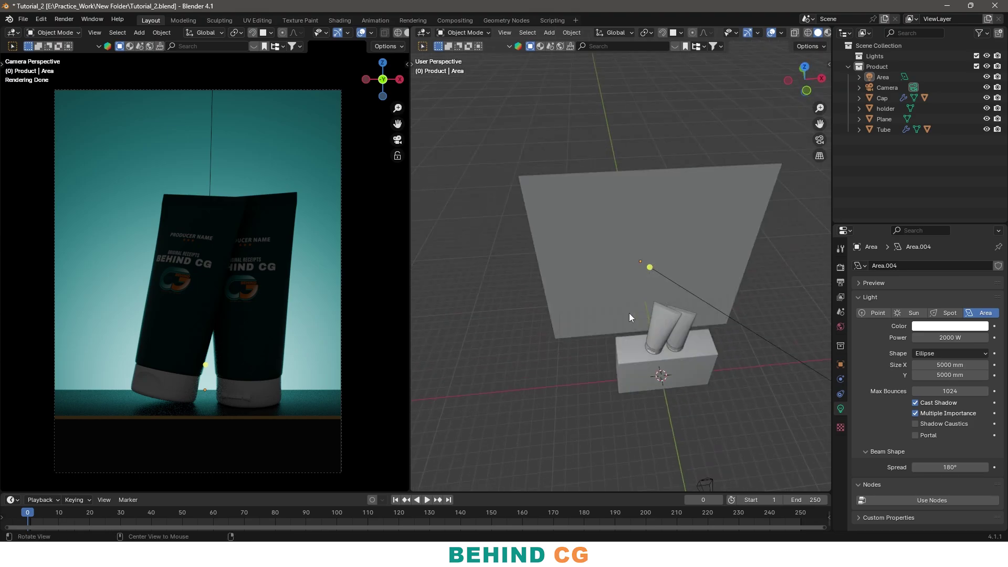
key("KP_7")
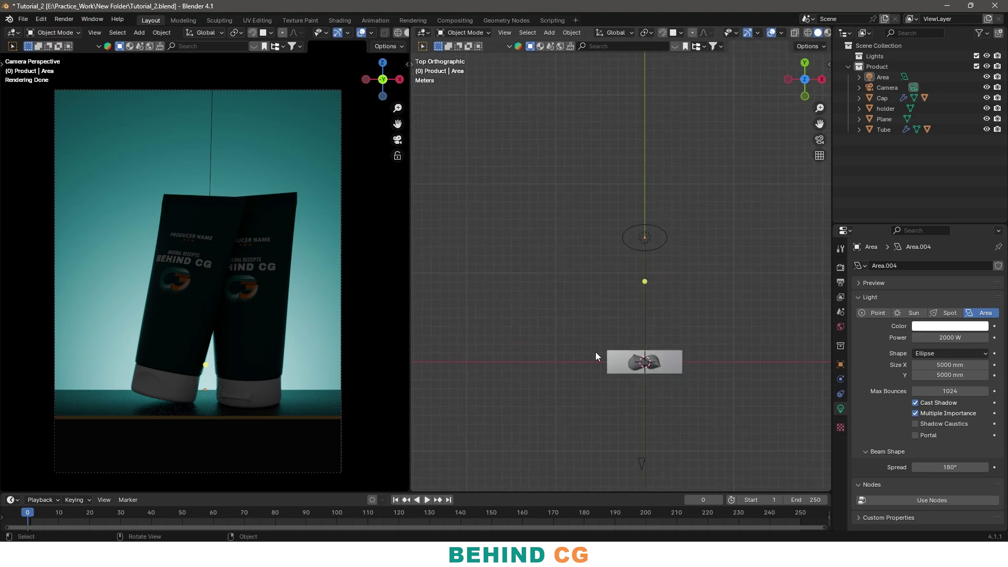
key("KP_1")
Duplicate the back area light in place and clear the copy's rotation.
key("shift+a")
middle_click_drag(672, 249, 569, 237)
key("shift+d")
left_click(638, 287)
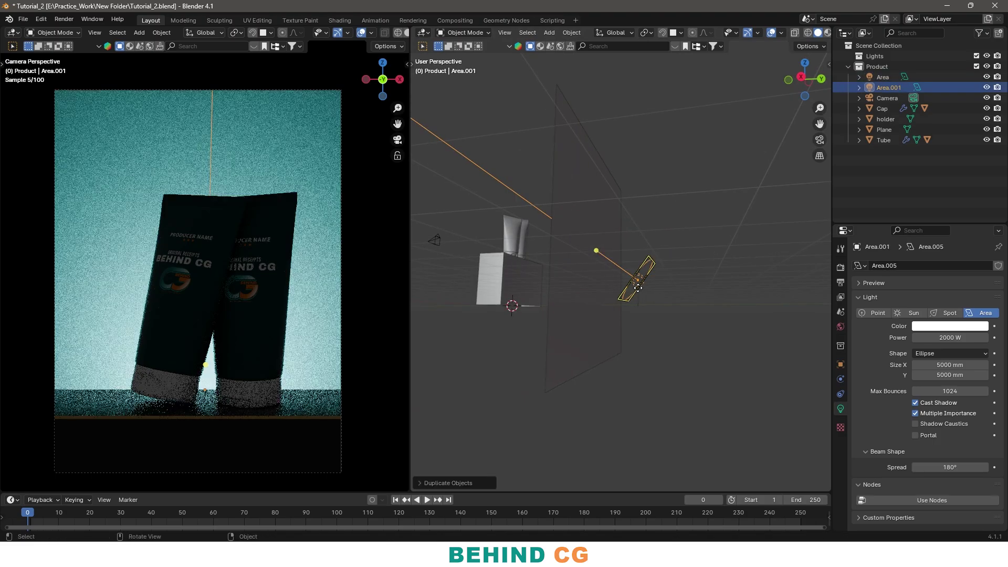
key("alt+r")
Working from the right side view, move the duplicated area light to directly above the tubes.
middle_click_drag(639, 299, 720, 310, "shift")
key("KP_1")
key("KP_3")
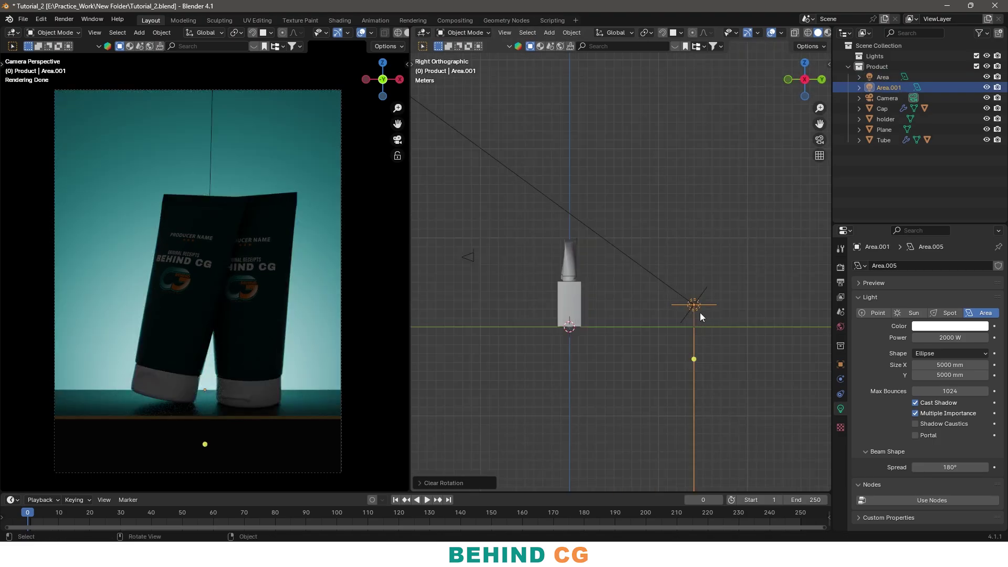
key("g")
left_click(589, 188)
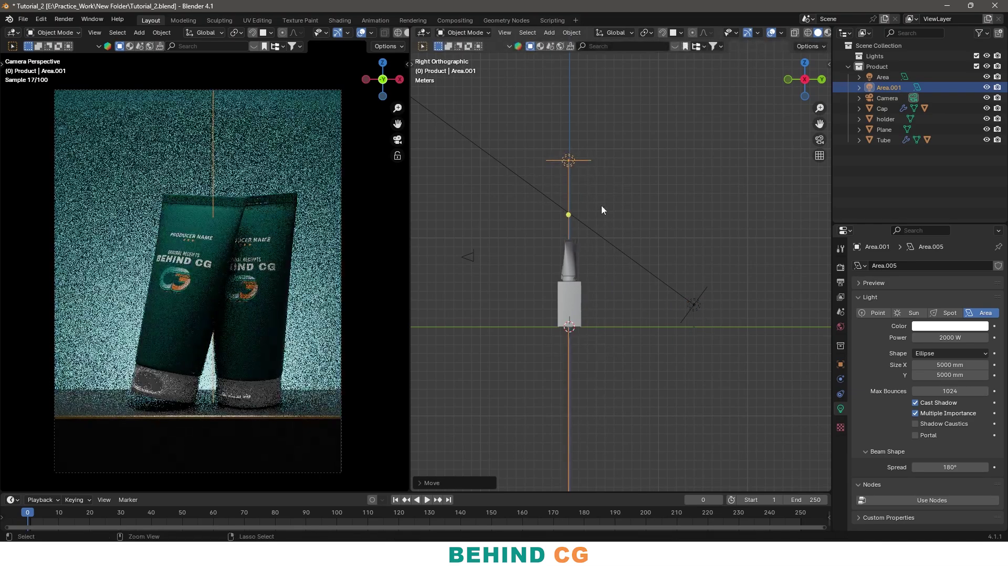
From the front, move the duplicated light to the upper left of the tubes and rotate it to point diagonally down at them.
key("KP_1")
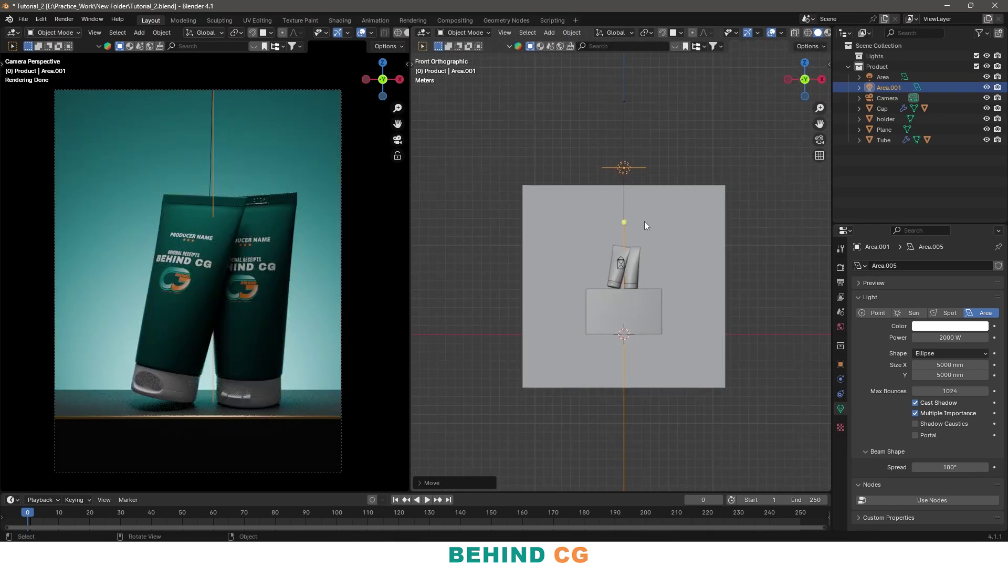
key("g")
left_click(538, 241)
key("r")
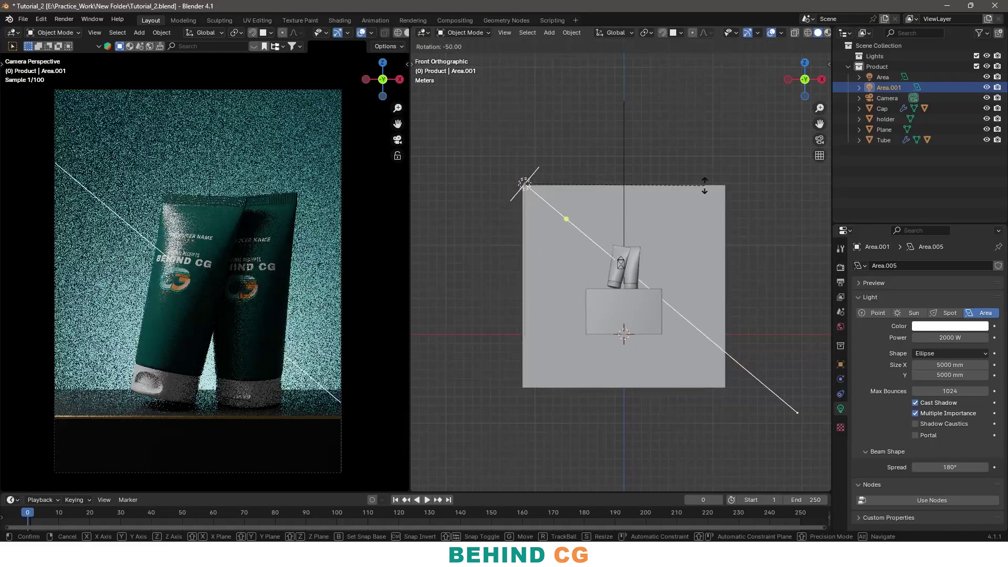
left_click(637, 202)
key("g")
left_click(661, 221)
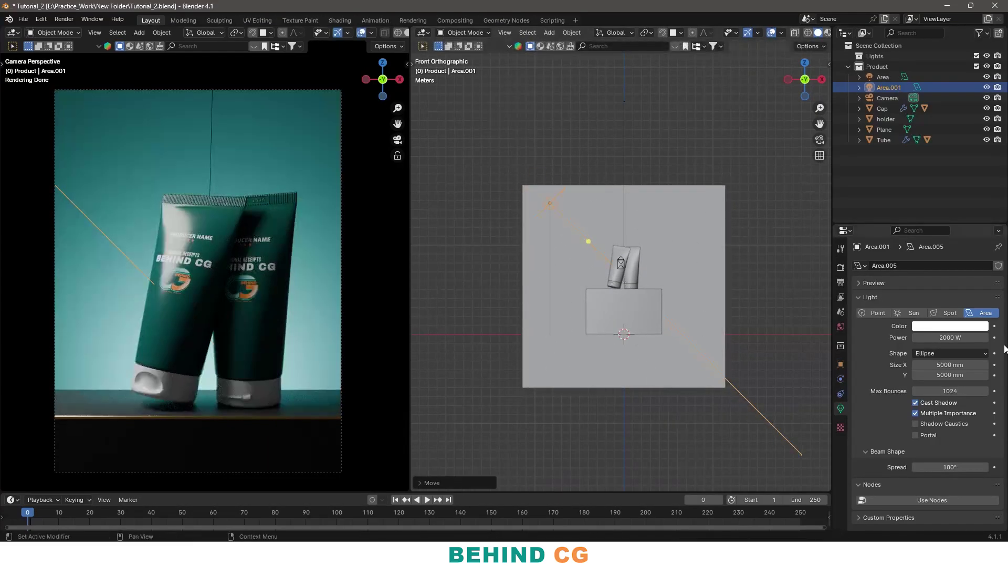
Set the duplicated area light's X and Y size to 10000 mm.
left_click(950, 368)
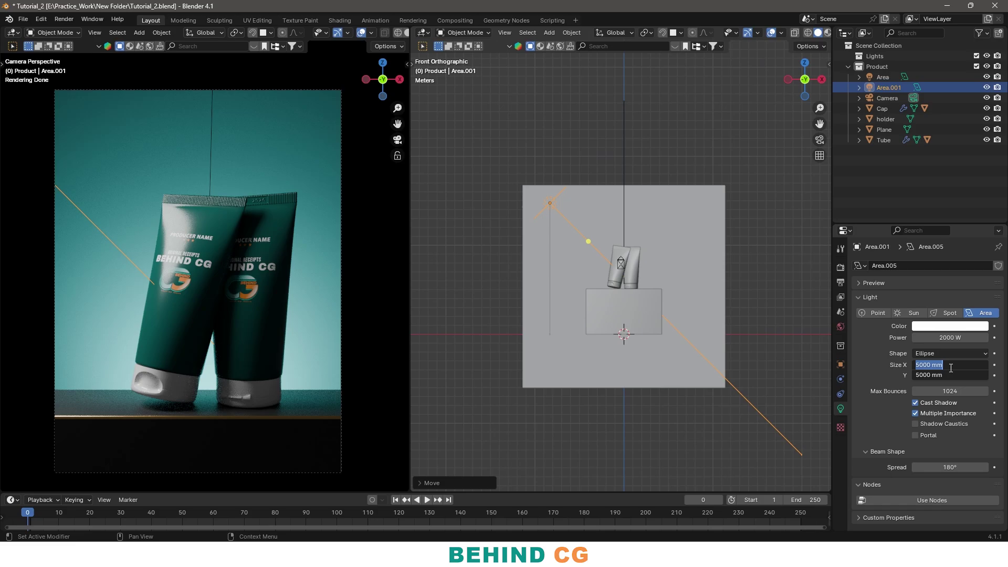
type("10000")
key("Return")
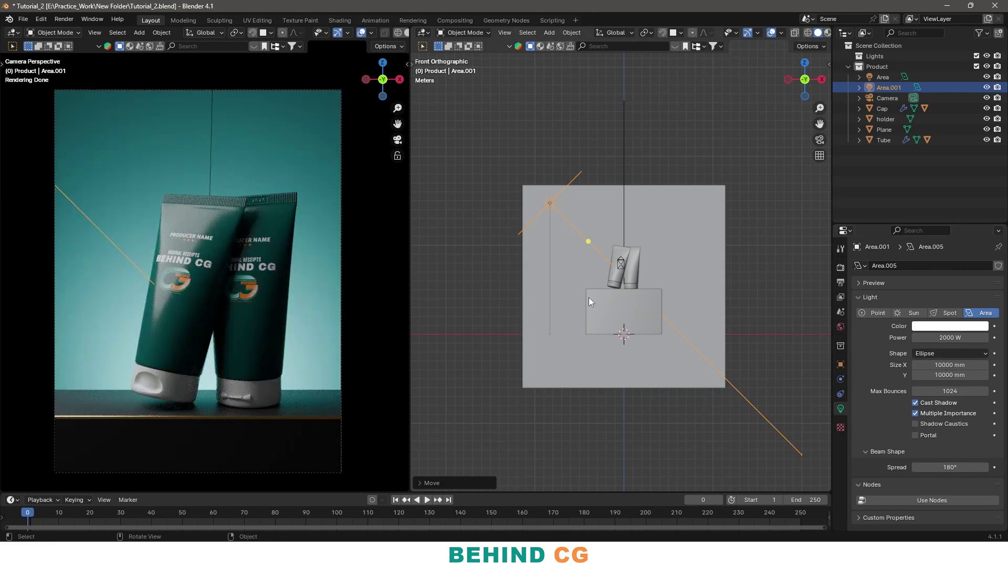
From above, rotate the side area light about 45 degrees toward the camera side and shift it slightly toward the backdrop.
key("KP_7")
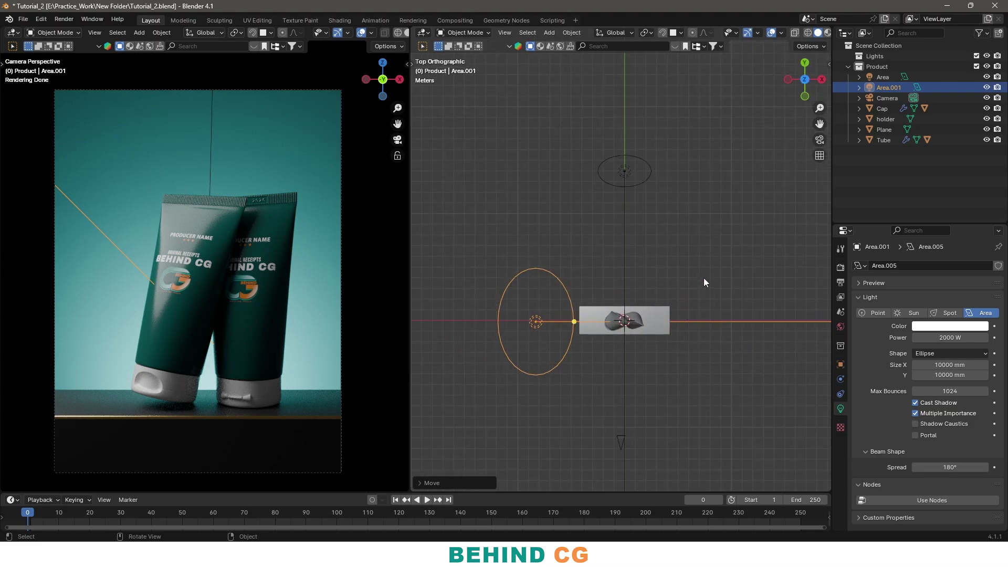
key("r")
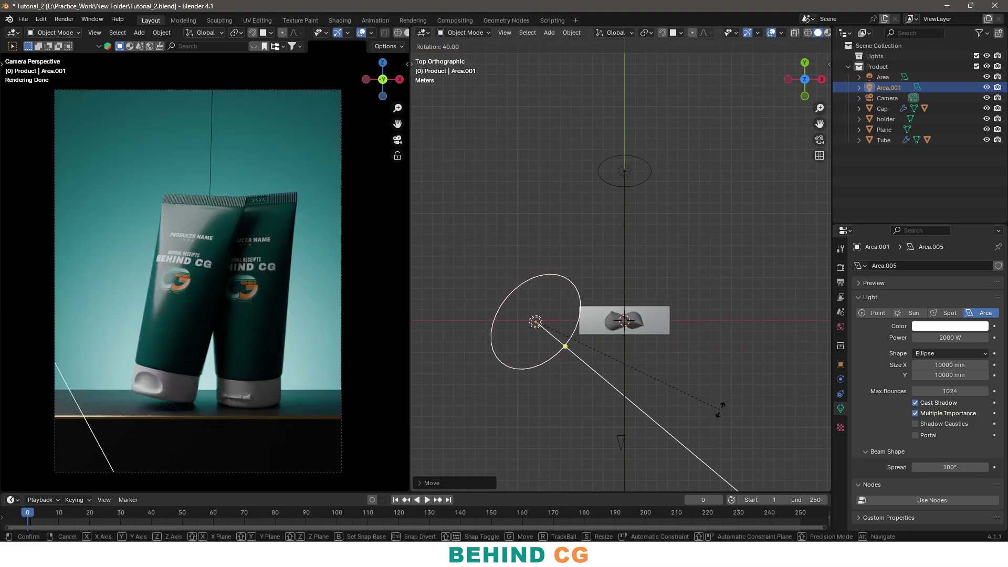
left_click(695, 416)
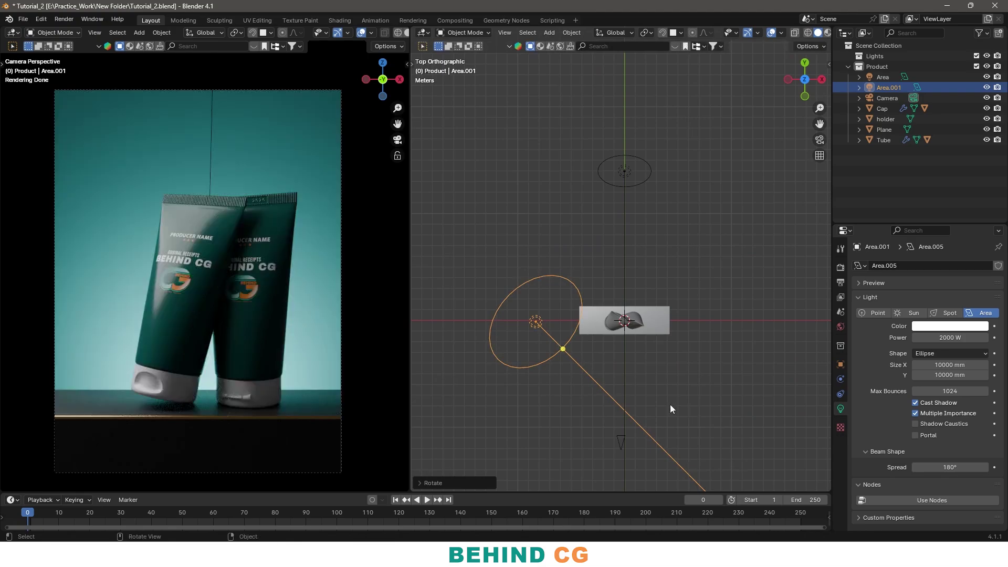
key("g")
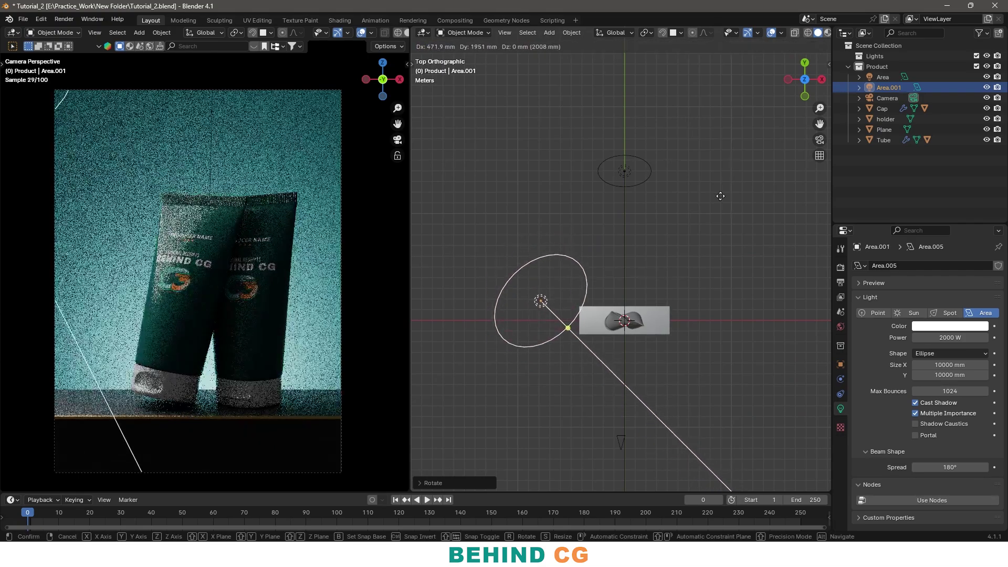
left_click(685, 227)
From the front, fine-tune the side area light's rotation so its beam aims at the tubes.
key("KP_1")
key("r")
left_click(767, 337)
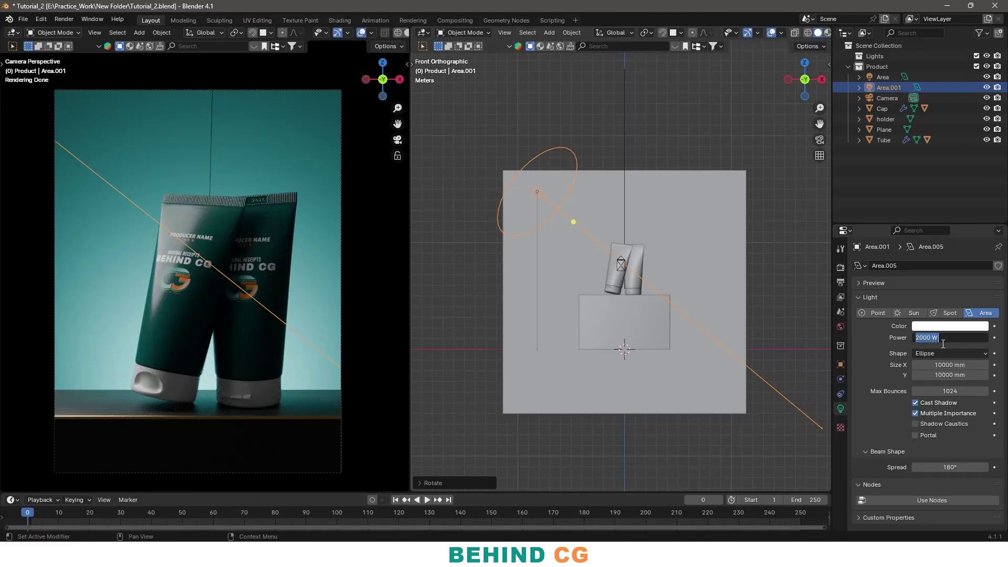
Set the side area light's X and Y size to 15000 mm, then try 5000 W and settle on 4000 W power.
left_click_drag(950, 365, 950, 375)
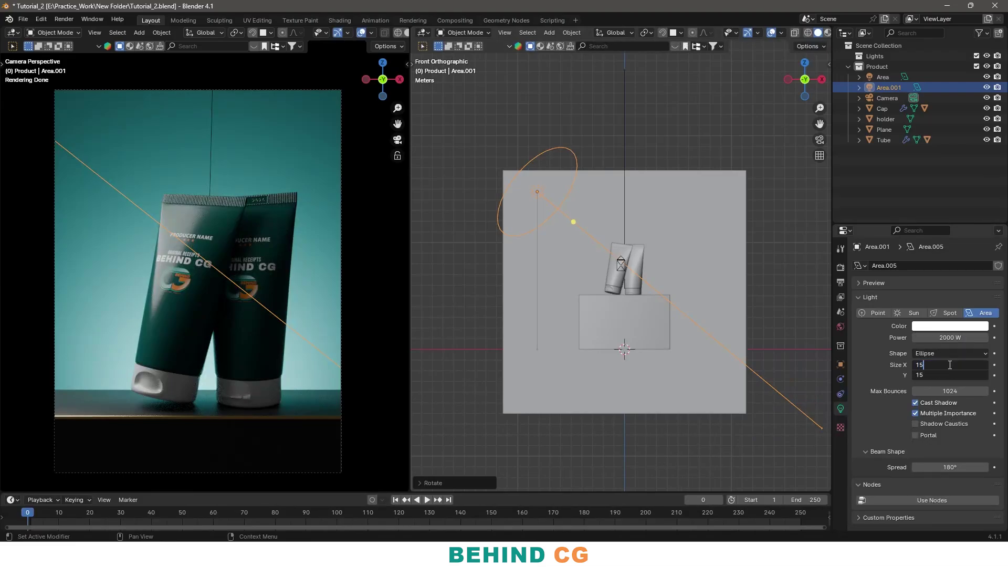
type("15000")
key("Return")
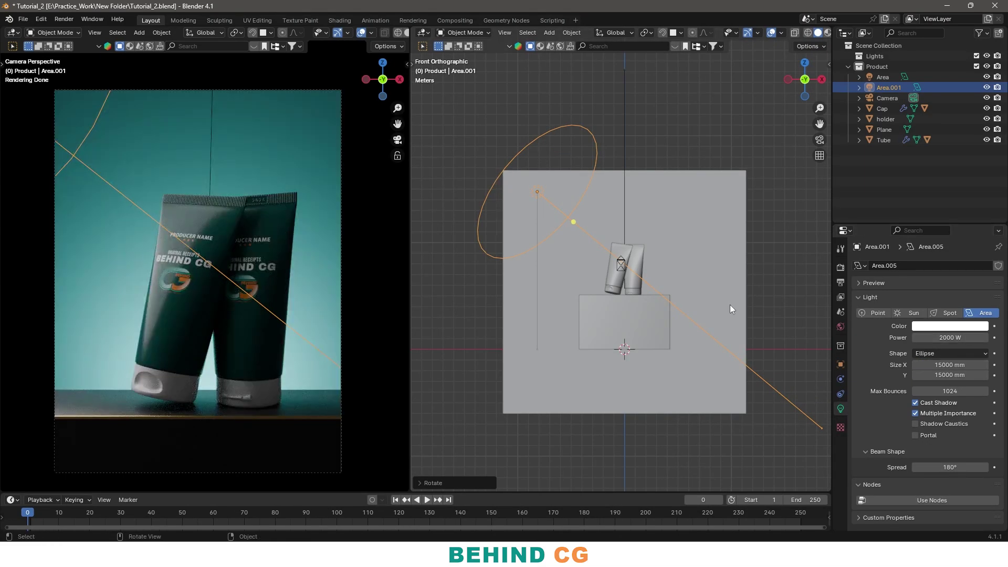
left_click(965, 337)
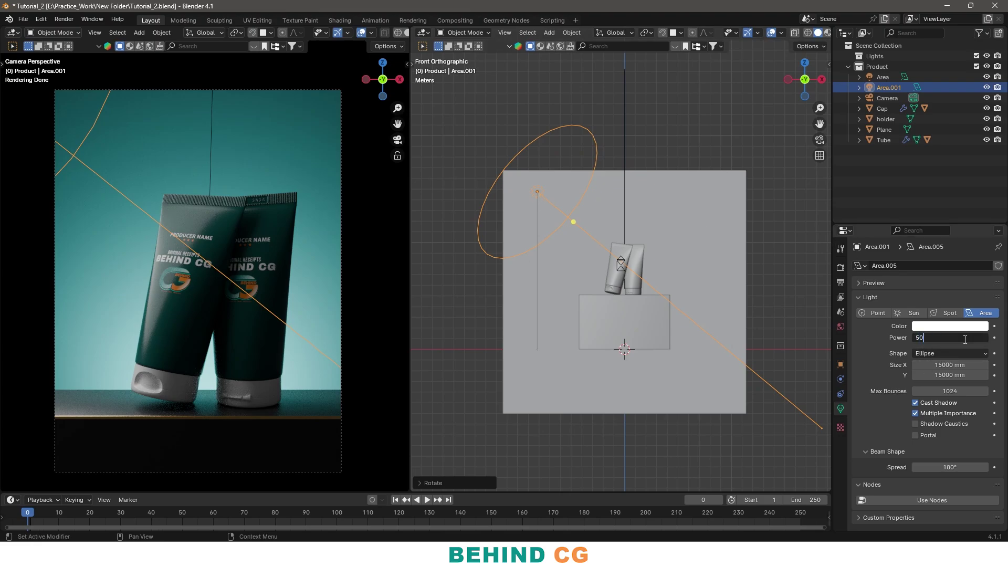
key("Return")
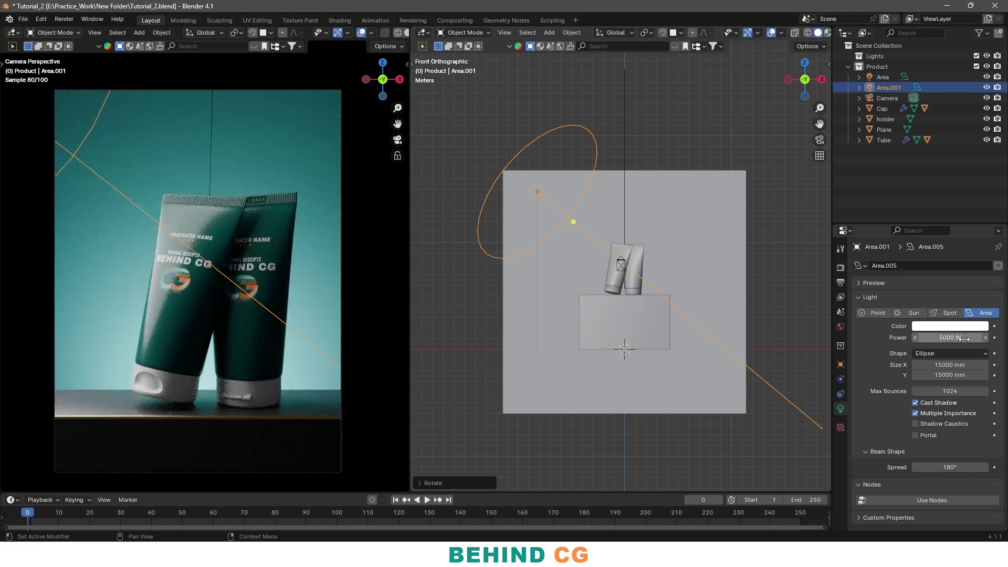
left_click(959, 336)
type("4000")
key("Return")
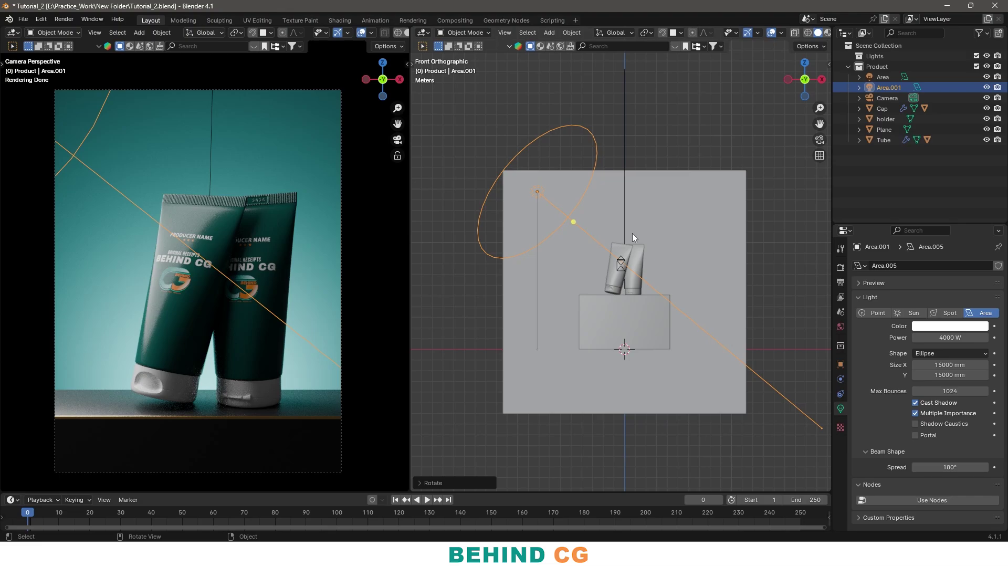
Shift the side area light slightly down and outward from the front, then refine its rotation and position from above.
key("g")
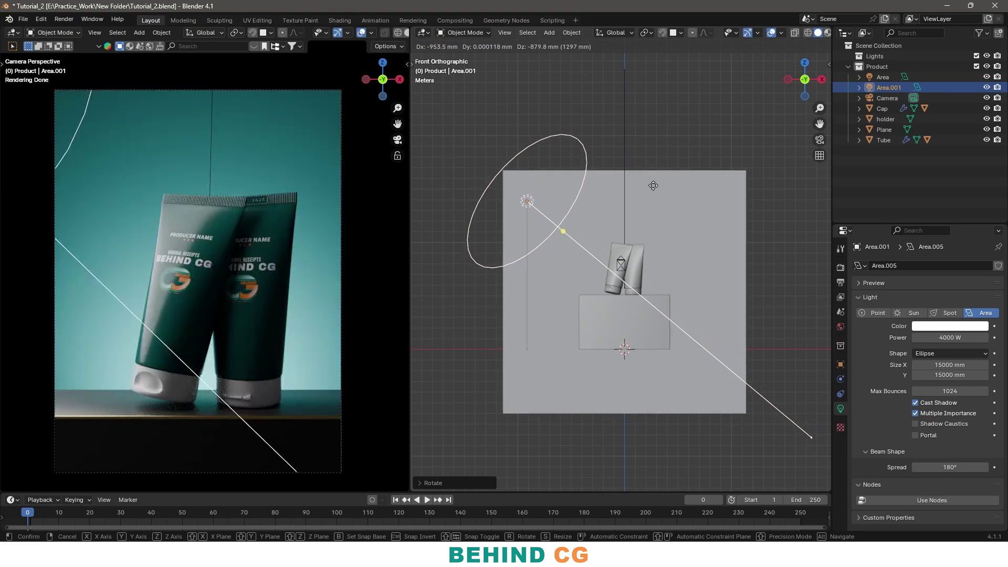
left_click(654, 184)
key("KP_7")
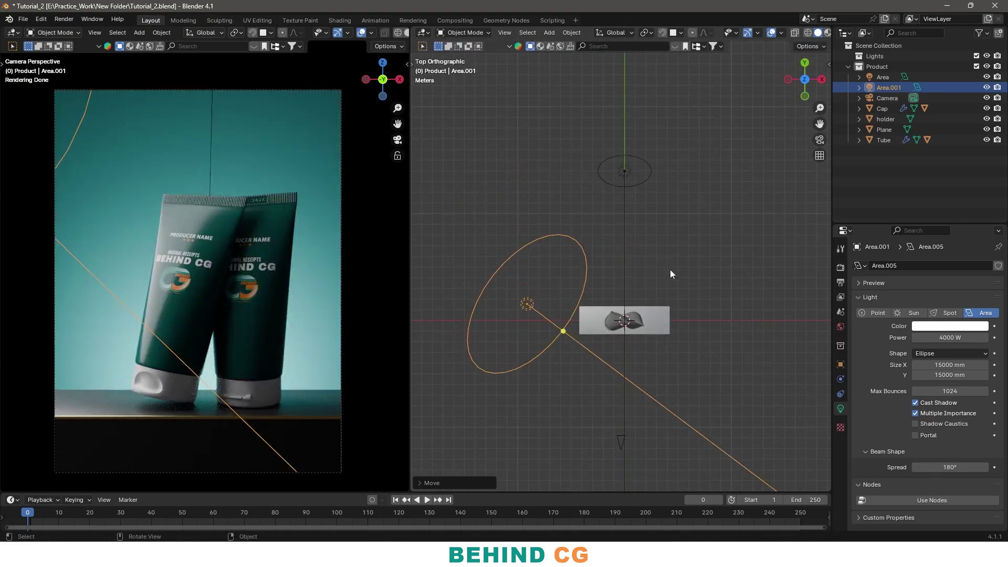
key("r")
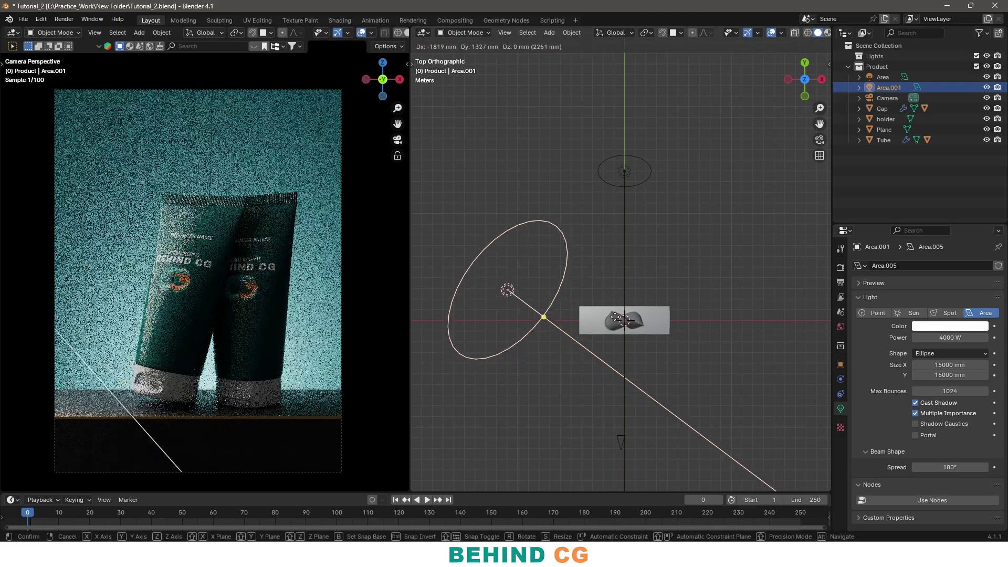
left_click(702, 371)
key("g")
left_click(622, 351)
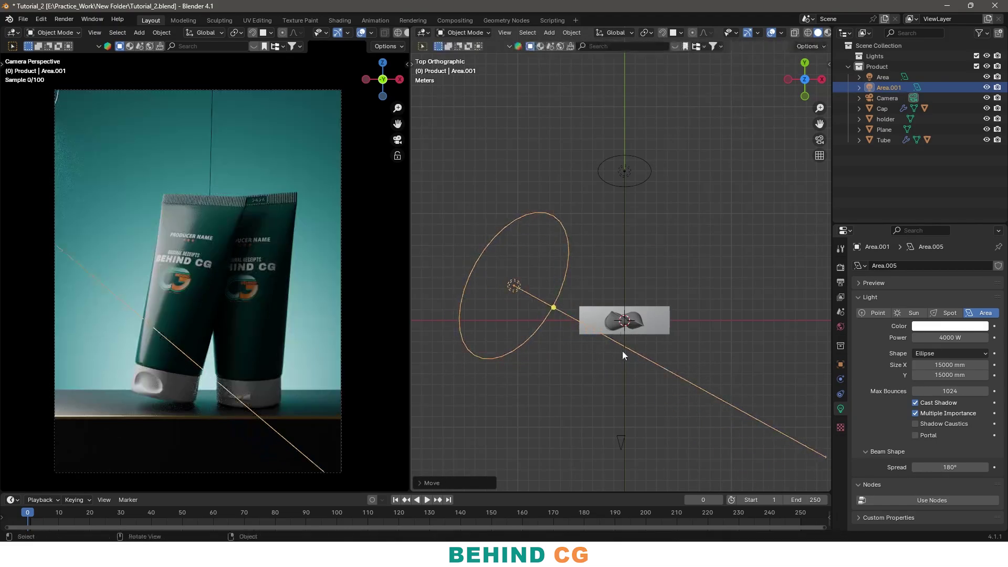
Select both area lights and move them to the Lights collection.
middle_click_drag(491, 367, 475, 309)
middle_click_drag(594, 309, 701, 319)
left_click(701, 320, "shift")
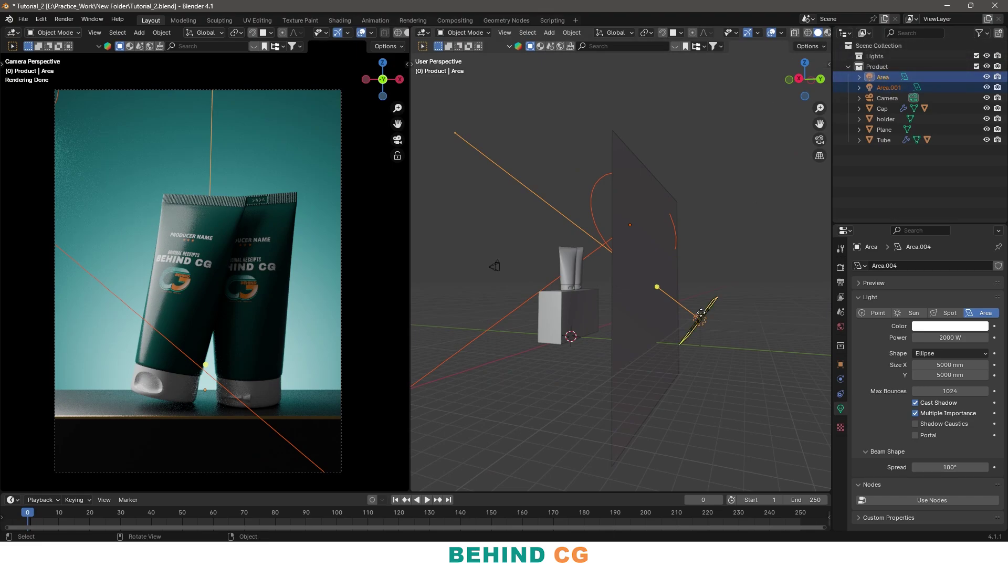
key("m")
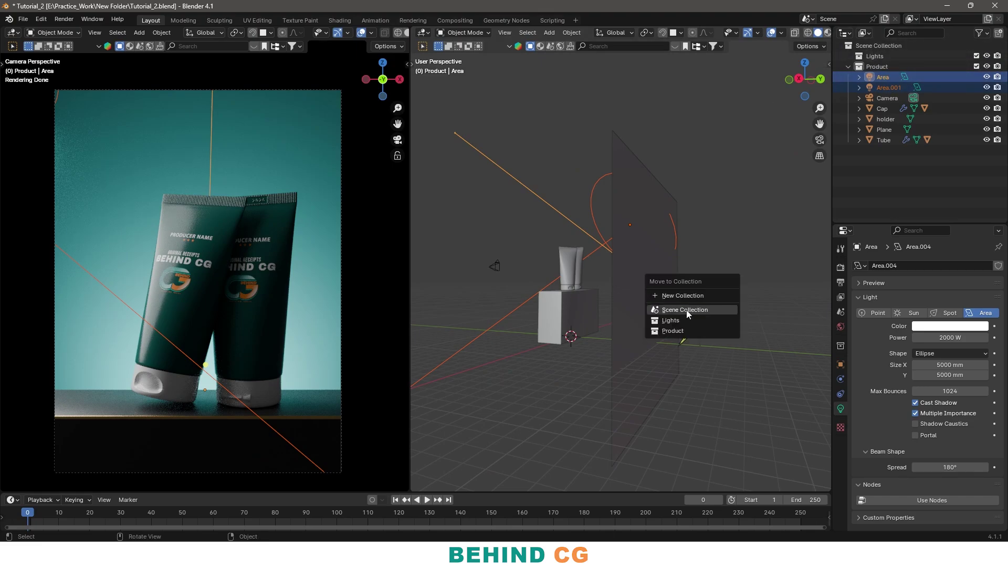
left_click(678, 322)
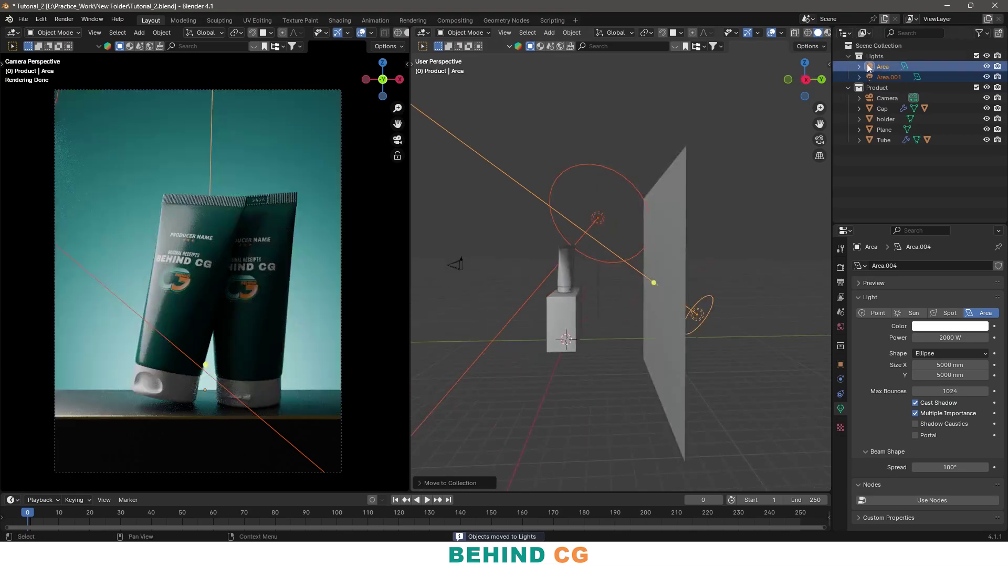
Toggle the side area light's viewport visibility to compare the tubes with and without it.
left_click(735, 173)
middle_click_drag(625, 259, 637, 260)
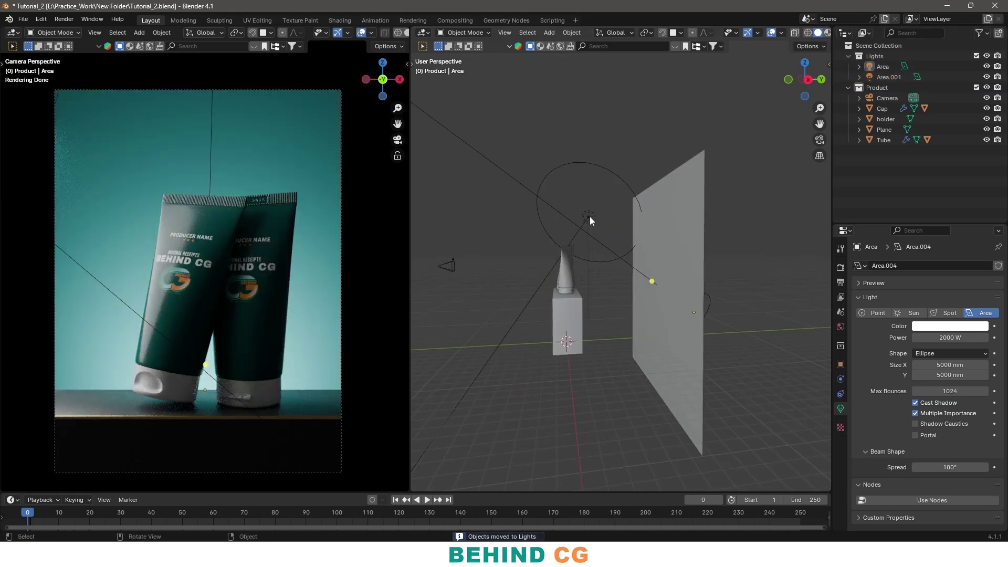
left_click(590, 219)
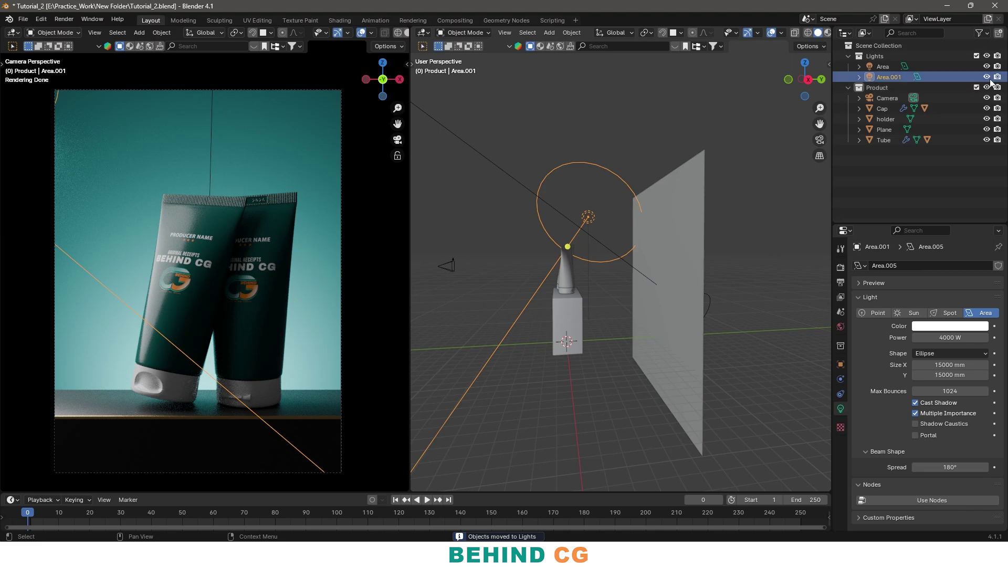
left_click(986, 77)
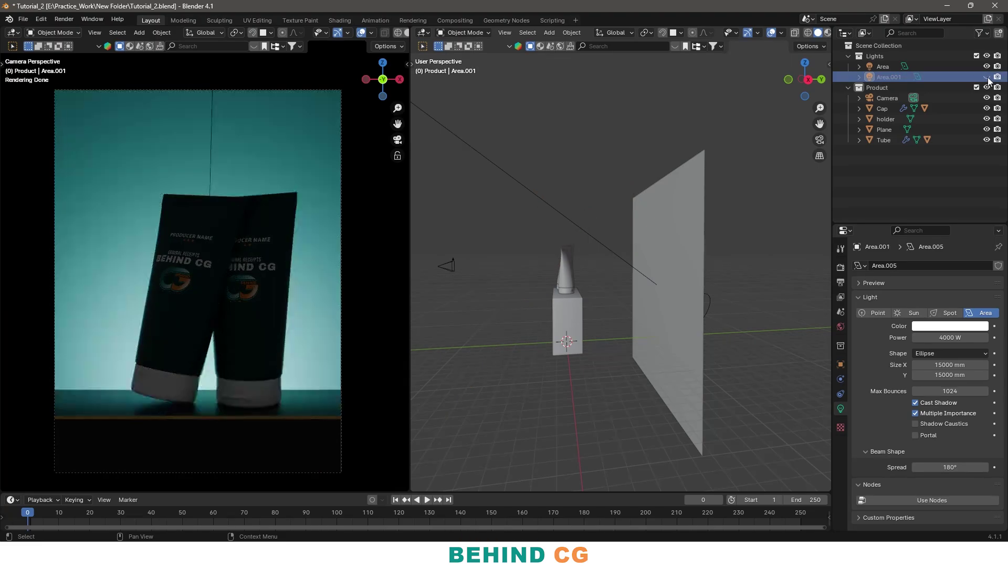
From the front, add a mesh plane and rotate it 90 degrees so it stands vertically.
middle_click_drag(530, 259, 638, 254)
key("KP_1")
scroll(512, 267, "up", 2)
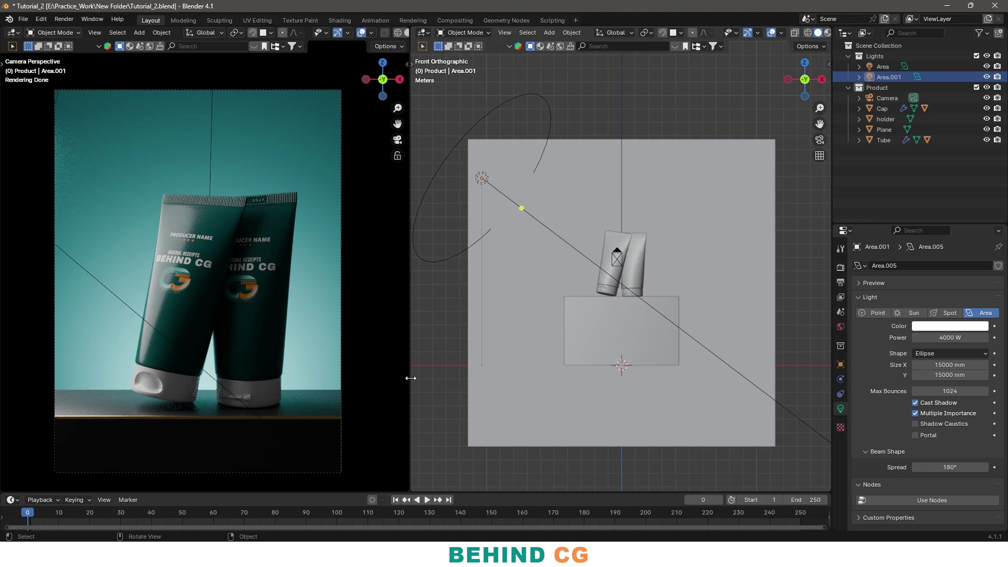
middle_click_drag(646, 304, 676, 272)
key("KP_1")
middle_click_drag(680, 273, 653, 272, "shift")
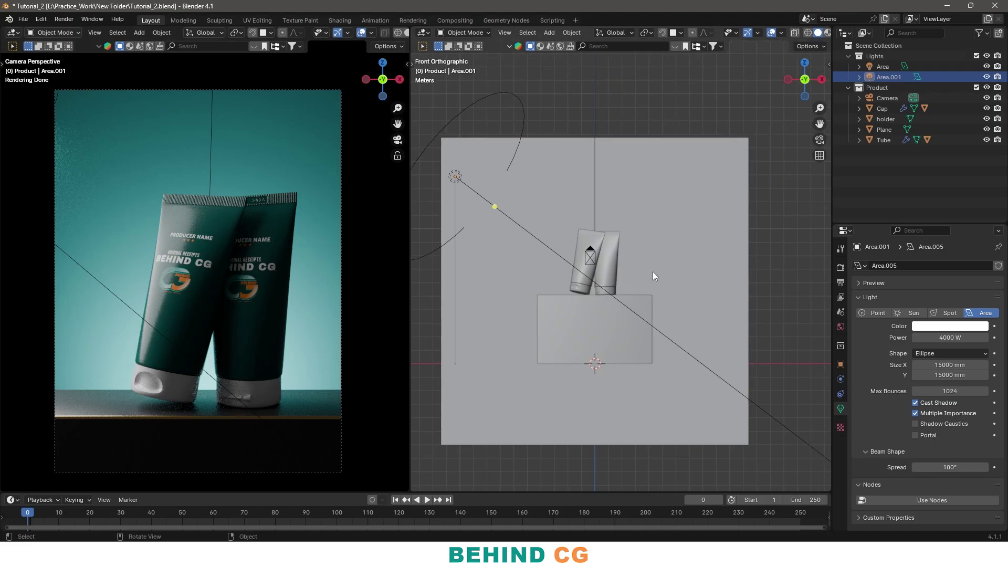
key("shift+a")
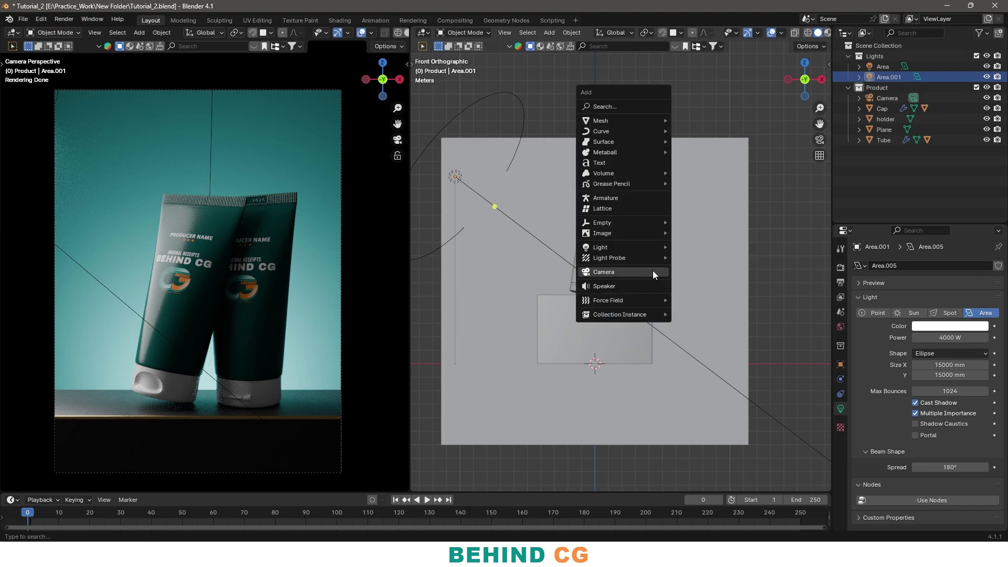
left_click(681, 119)
key("r")
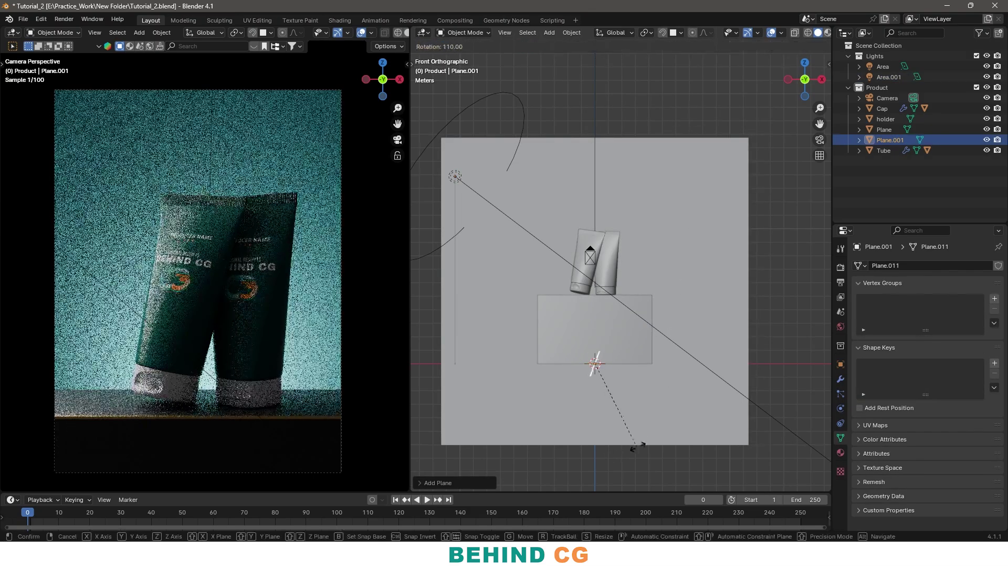
left_click(674, 430)
Scale the upright plane taller than the tubes and turn it diagonally as seen from above.
key("s")
key("z")
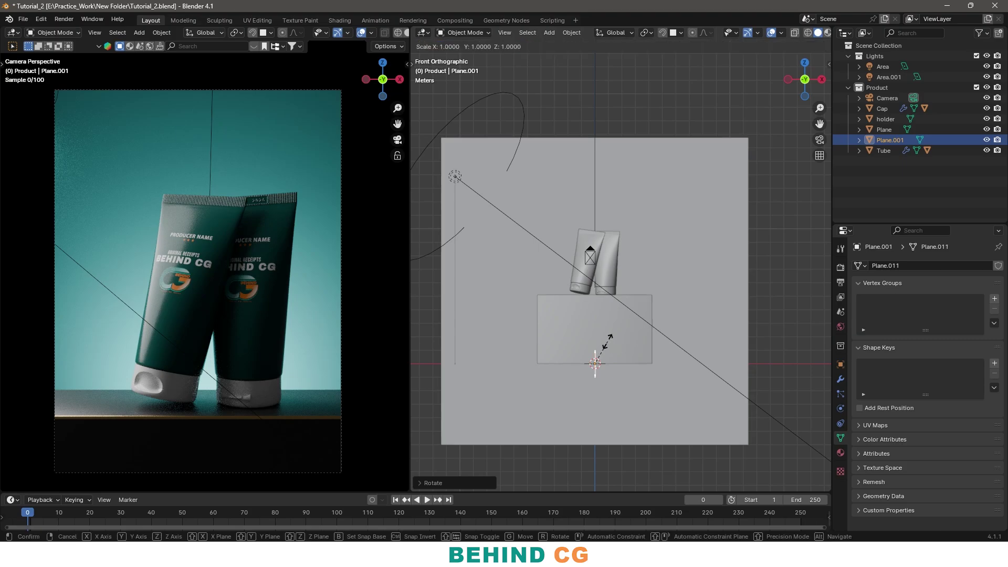
left_click(641, 319)
key("KP_7")
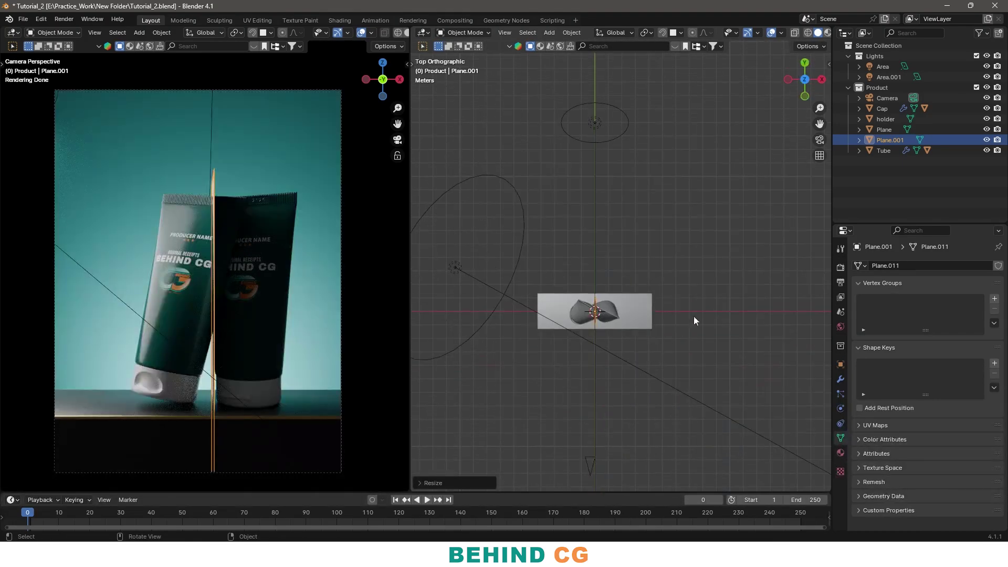
key("r")
left_click(650, 381)
Adjust the plane's size along its local X axis and shorten it along Z into a tall panel beside the tubes.
key("s")
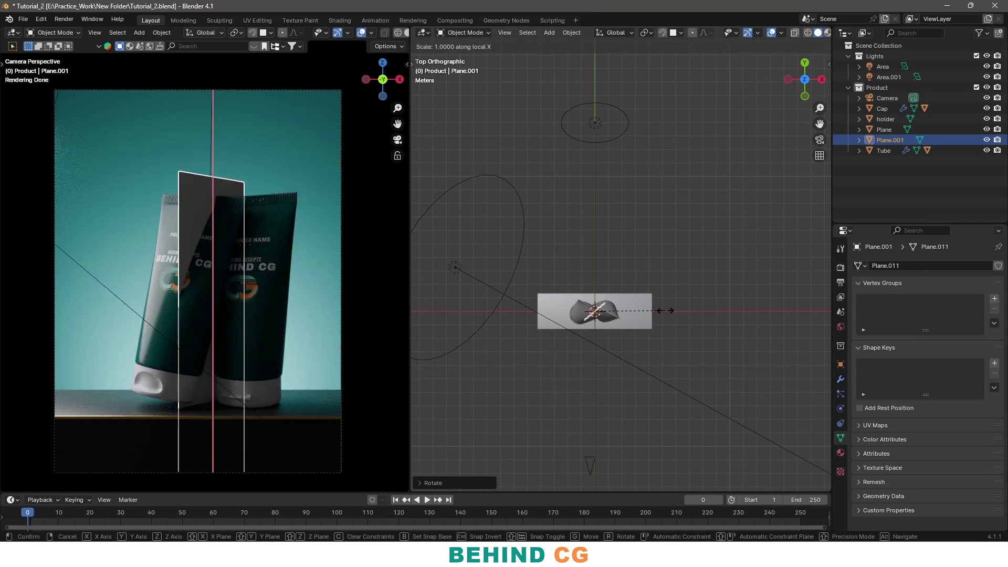
key("x")
key("x")
right_click(632, 325)
key("s")
key("x")
key("x")
right_click(676, 296)
key("KP_1")
key("s")
key("z")
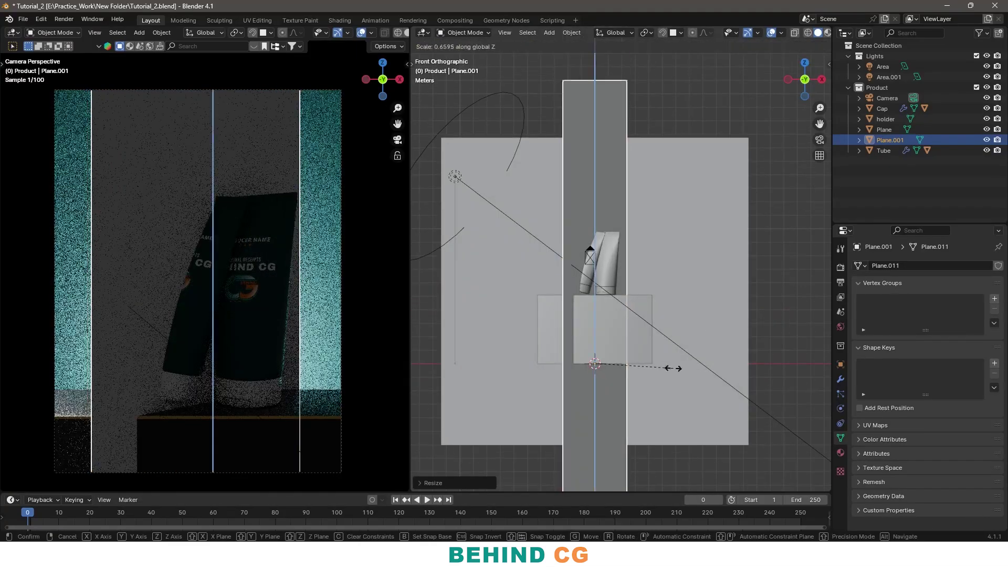
left_click(627, 373)
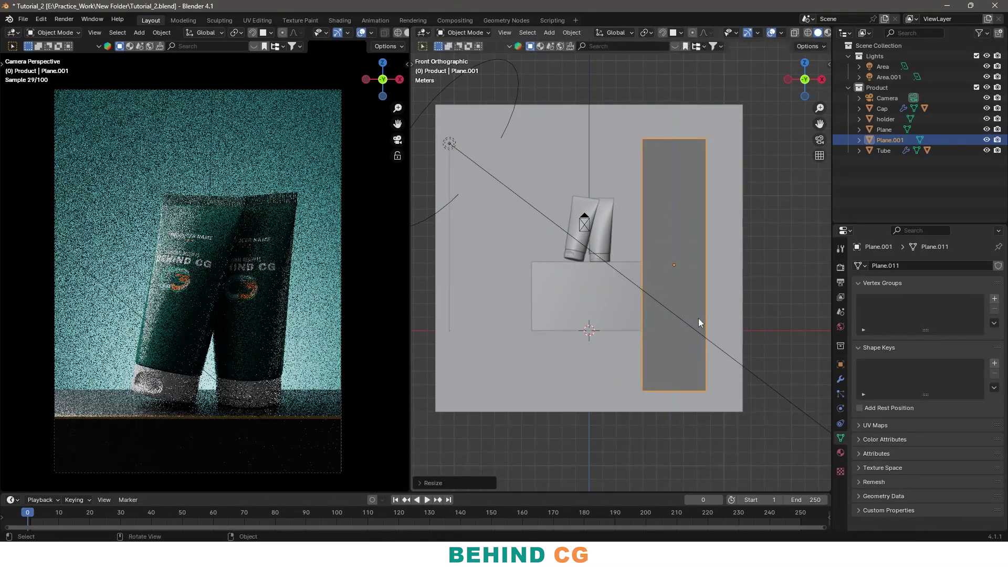
From above, enlarge the panel and place it diagonally on the camera side, to the right of the tubes and facing them.
mouse_move(698, 322)
middle_mouse_down()
mouse_move(653, 360)
mouse_move(707, 324)
middle_mouse_up()
key("KP_7")
key("s")
left_click(752, 292)
key("g")
left_click(715, 363)
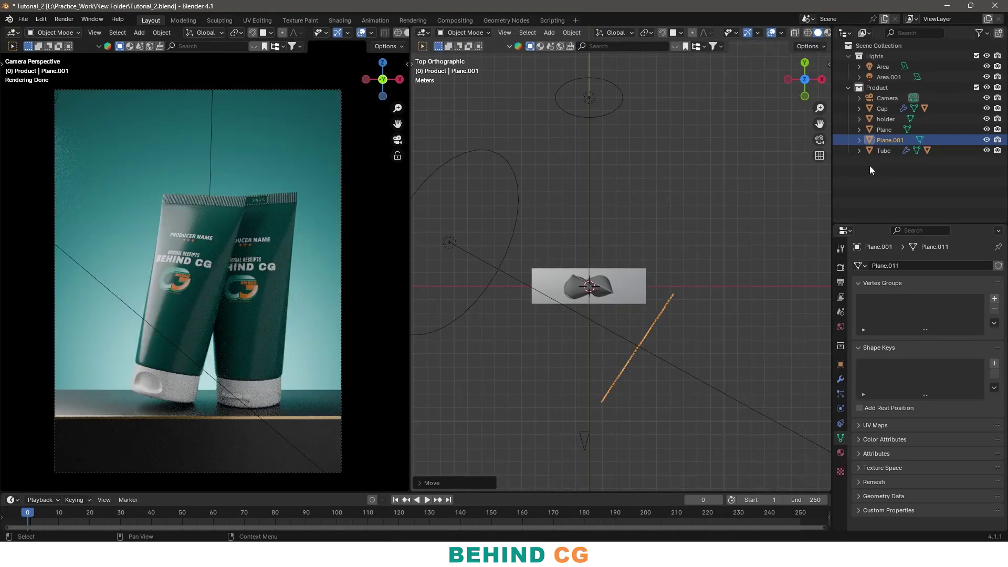
Check the panel's effect on the tubes in the camera render by toggling its viewport visibility.
middle_click_drag(761, 221, 593, 338)
key("KP_1")
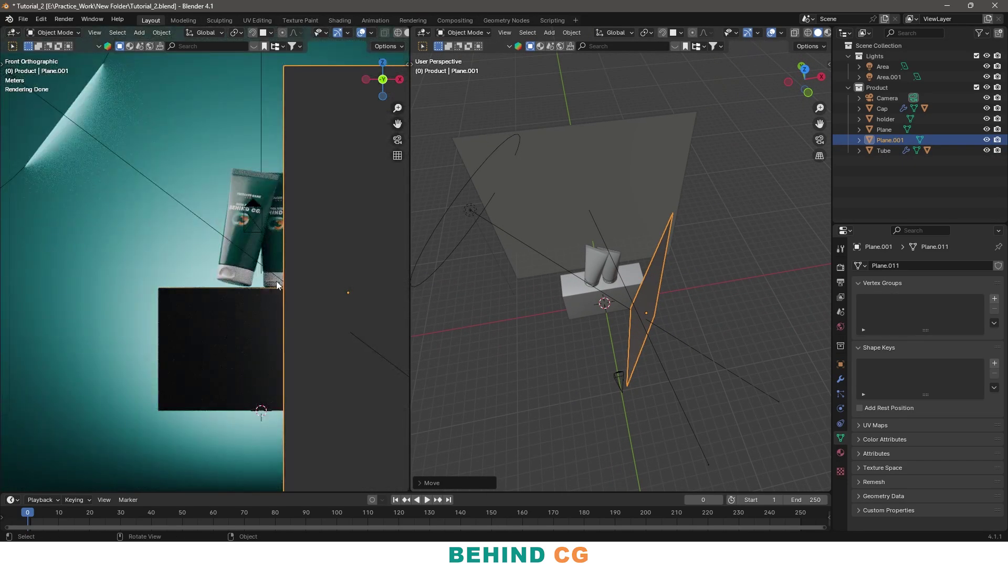
key("KP_0")
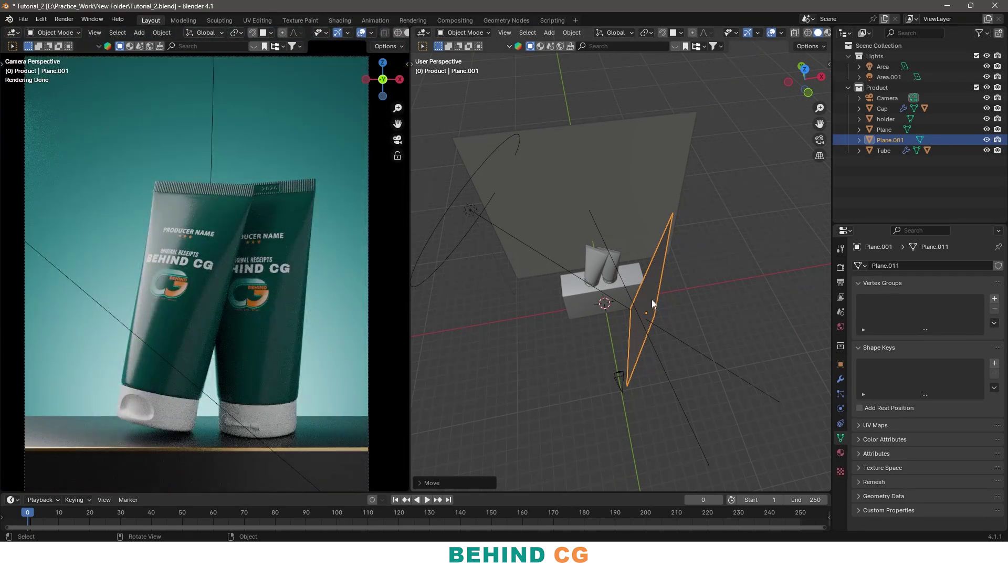
left_click(986, 139)
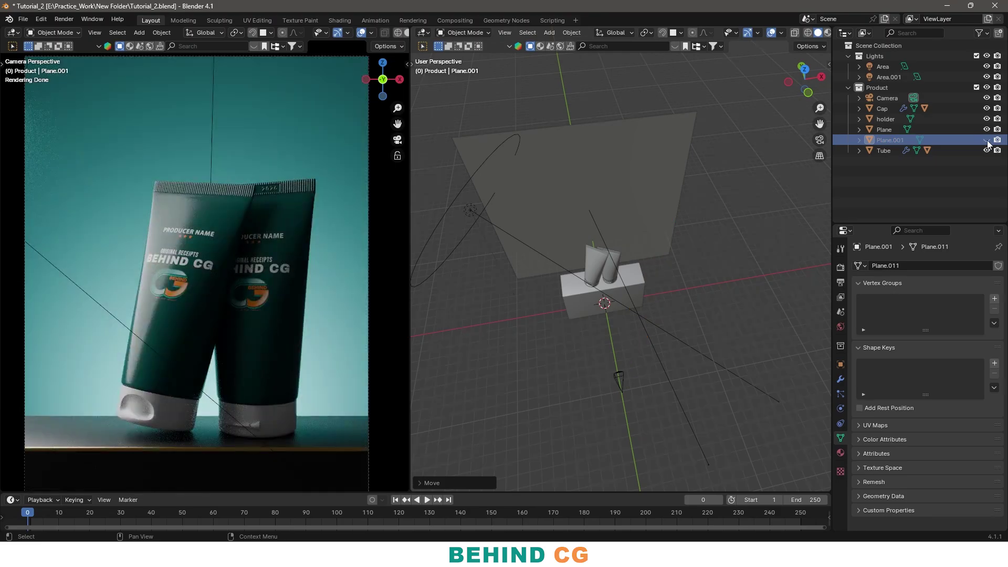
left_click(986, 140)
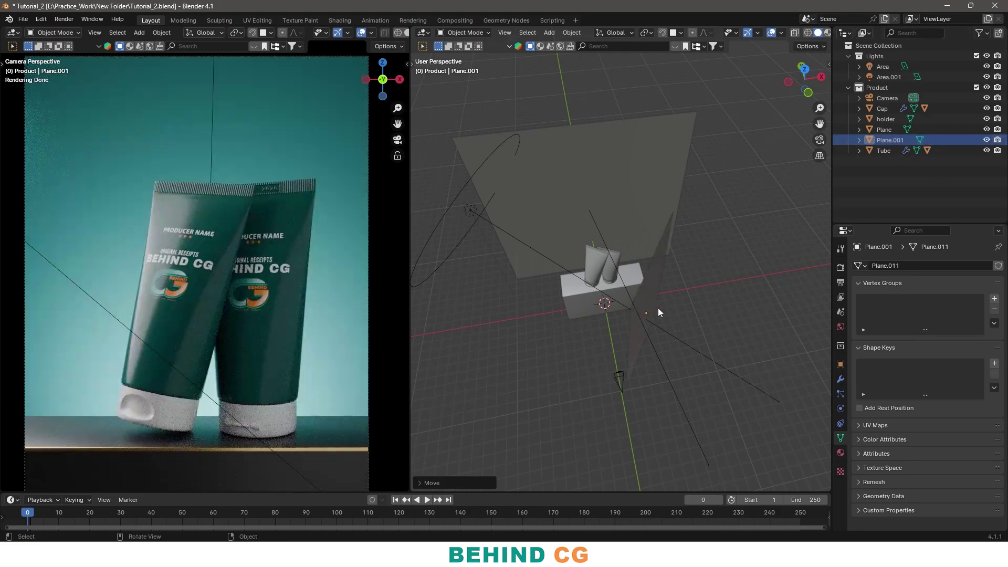
Give the panel a new material with a pure white Diffuse BSDF surface and roughness 1.000.
middle_click_drag(654, 312, 675, 276)
left_click(840, 452)
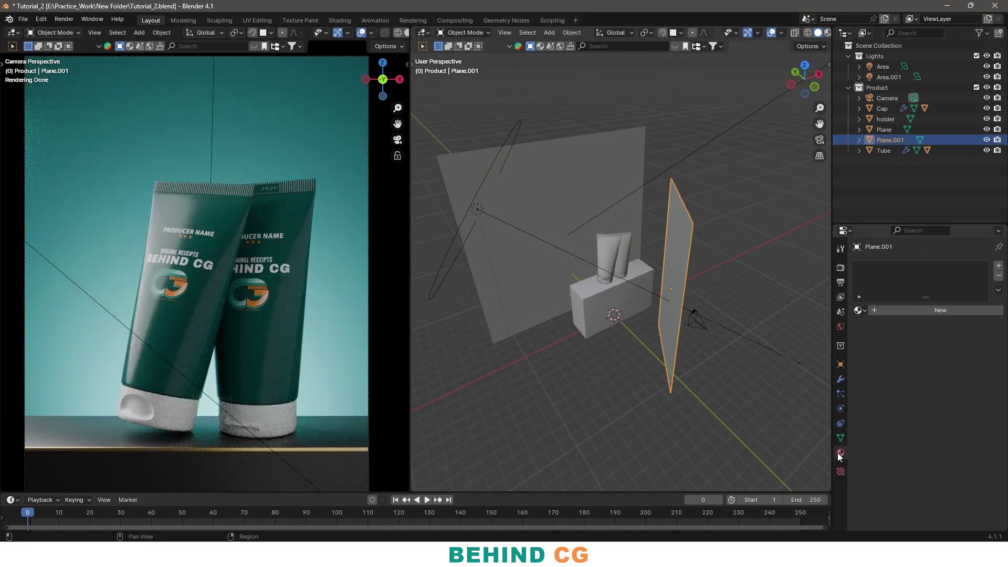
left_click(904, 311)
left_click(953, 358)
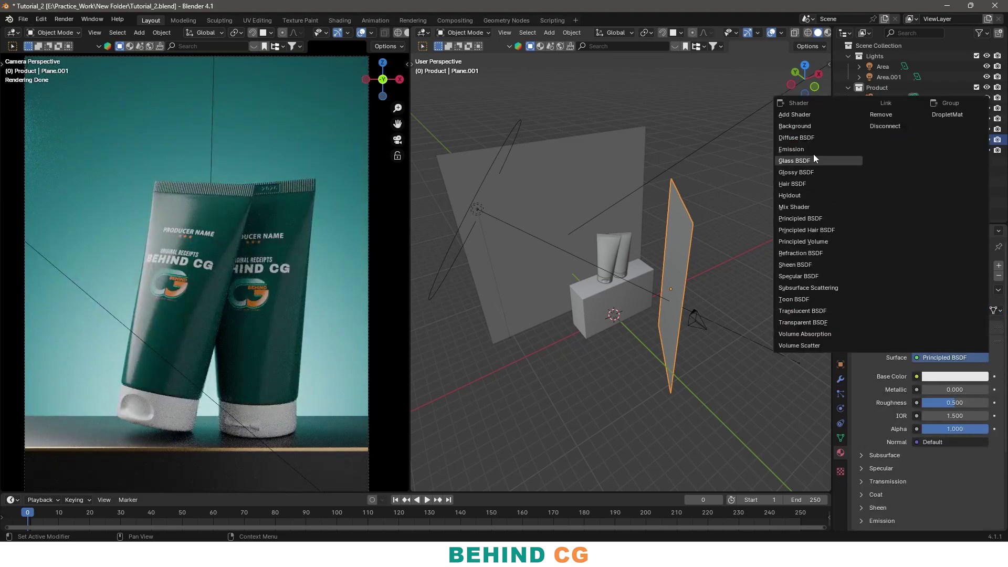
left_click(809, 137)
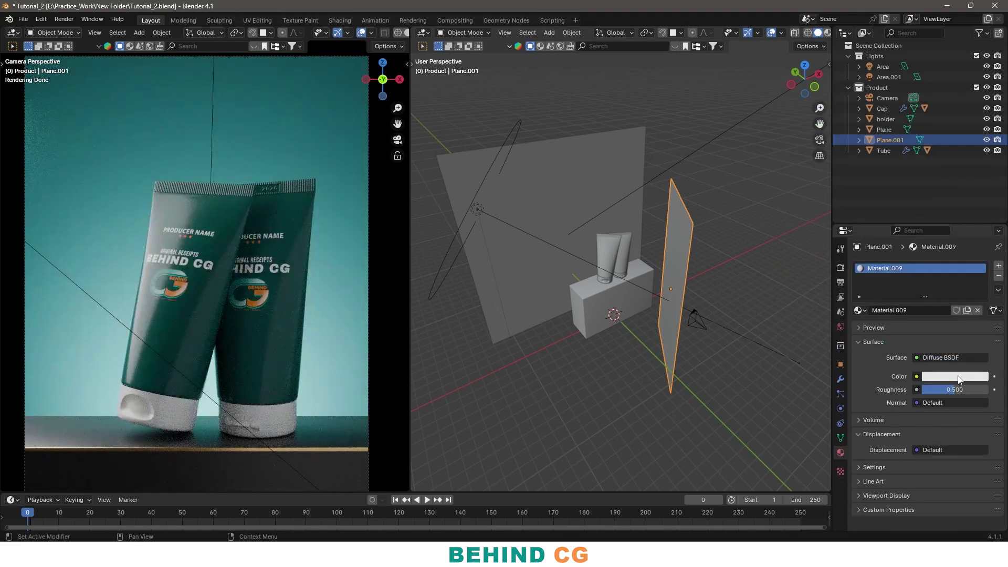
left_click(958, 376)
left_click(986, 236)
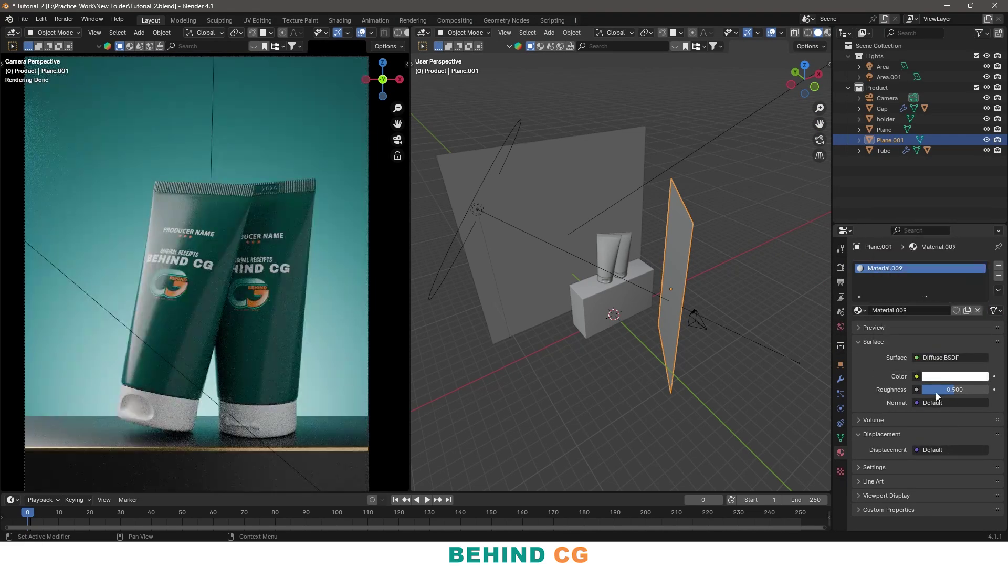
left_click_drag(936, 391, 987, 392)
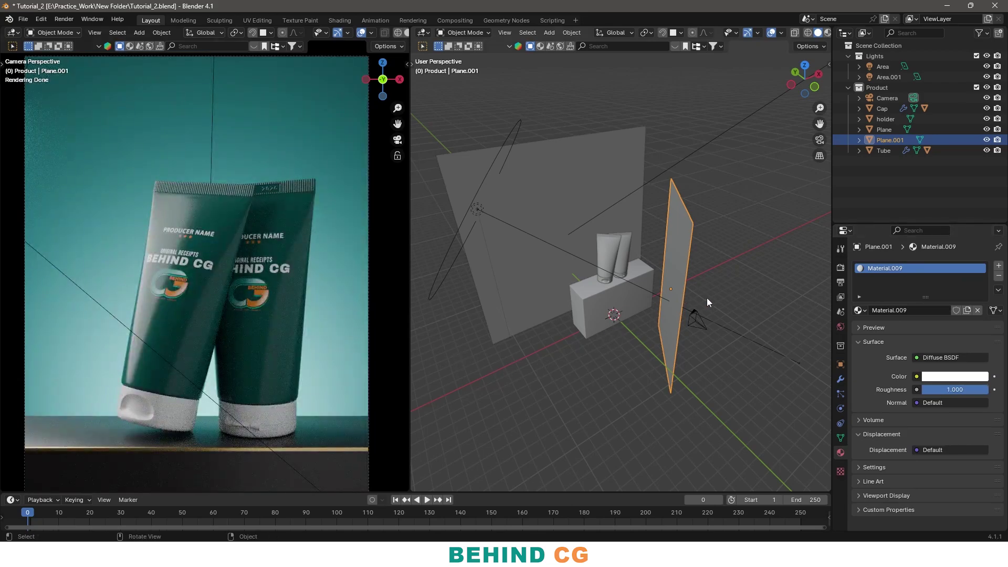
Switch the panel material's surface shader to Emission.
mouse_move(707, 298)
middle_mouse_down()
mouse_move(660, 320)
mouse_move(712, 278)
middle_mouse_up()
left_click(966, 358)
left_click(821, 147)
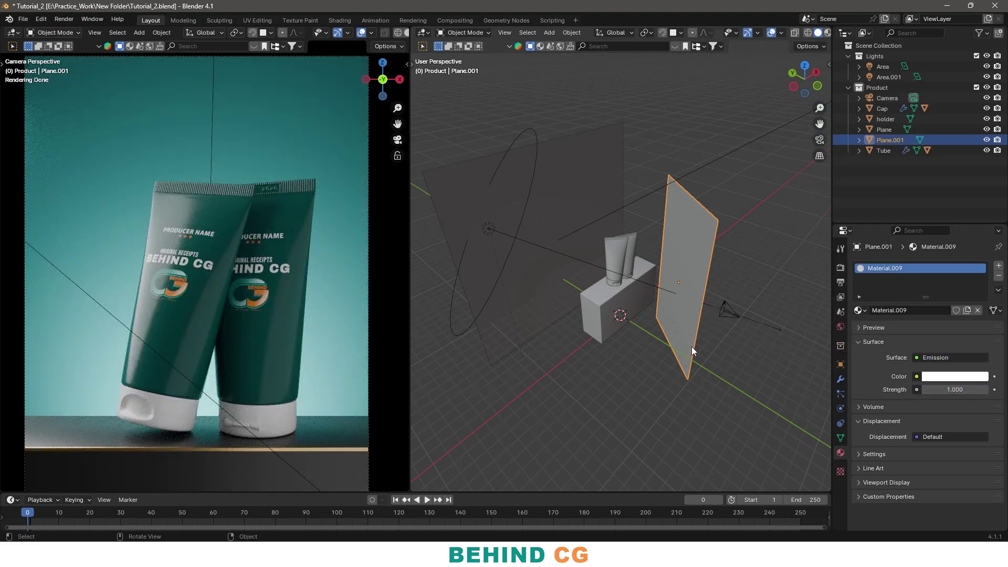
Switch the panel material's surface shader back to Diffuse BSDF, and adjust the panel's scale and position from above.
left_click(955, 355)
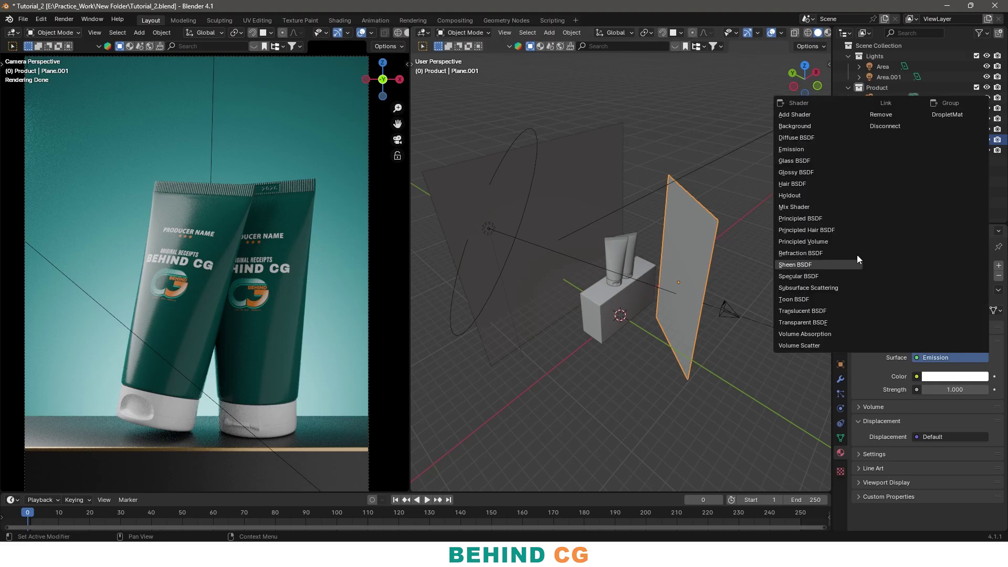
left_click(824, 138)
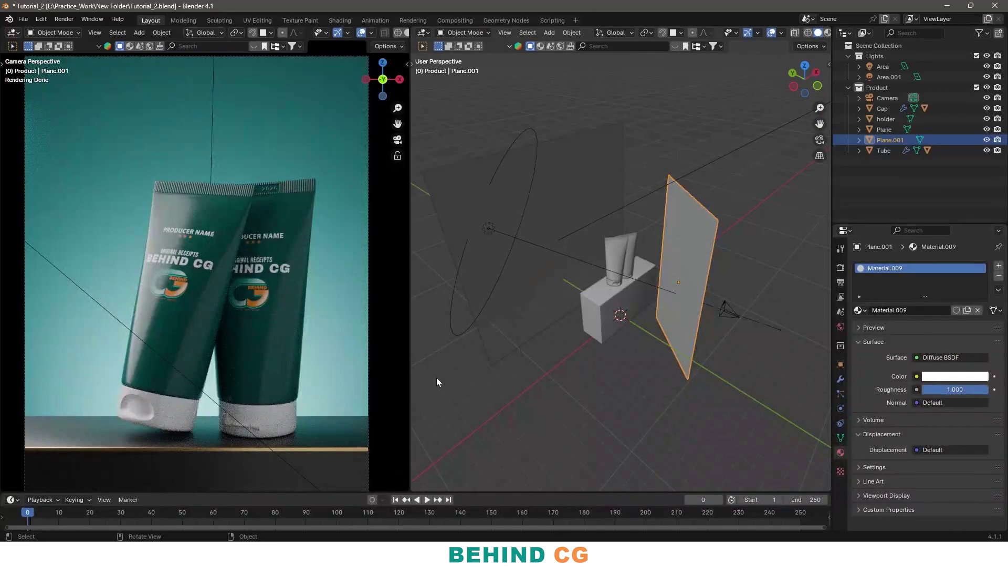
key("s")
left_click(736, 308)
key("KP_7")
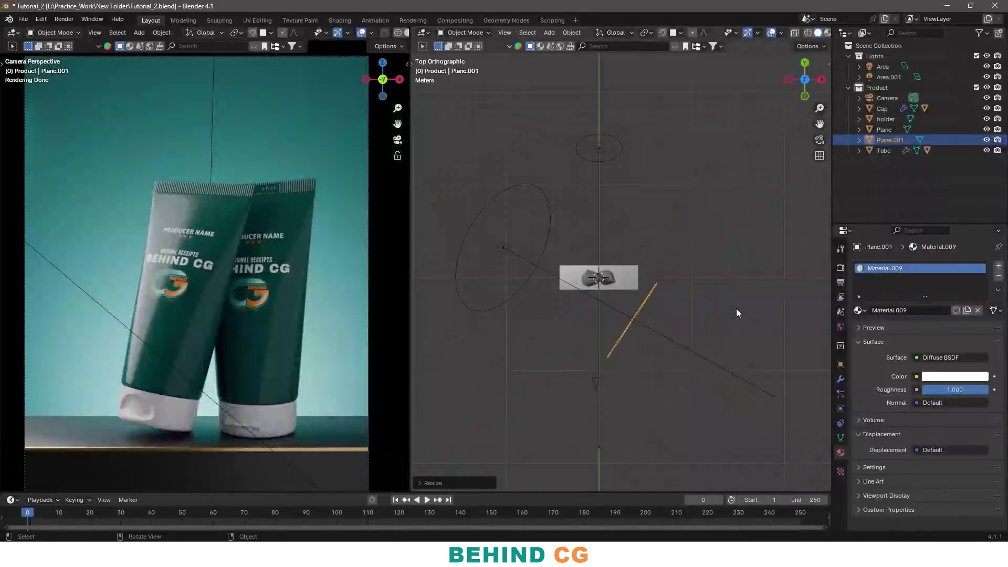
key("g")
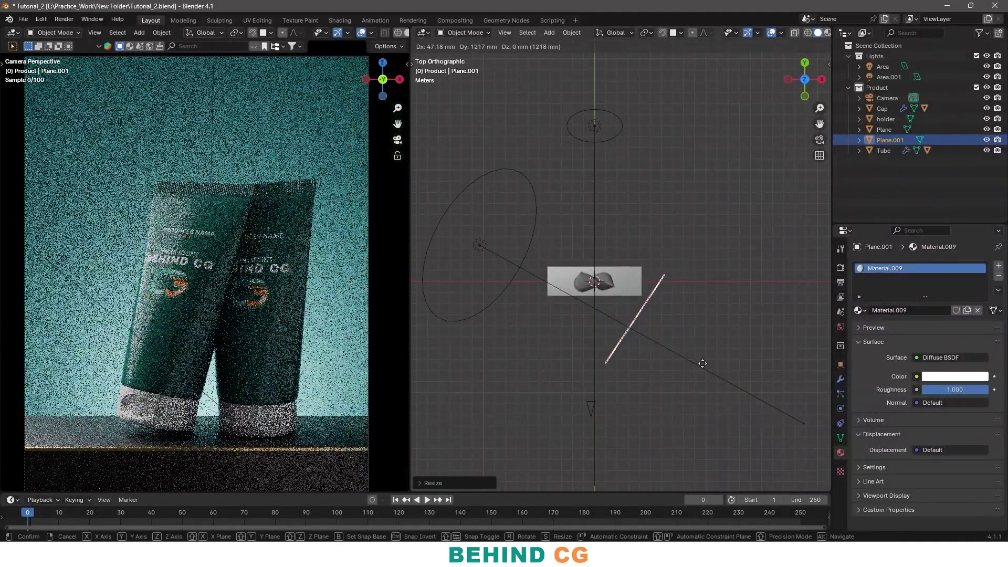
left_click(698, 357)
left_click(630, 306)
Add an area light in front view, rotate it 90° to face the tubes, and place it beyond the backdrop's right edge.
key("Caps_Lock")
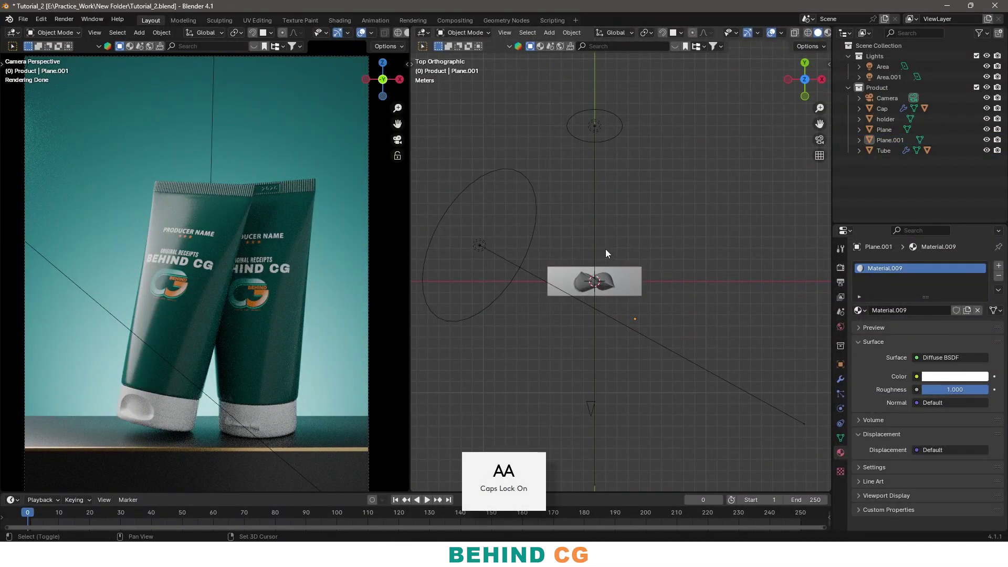
key("shift+a")
mouse_move(614, 225)
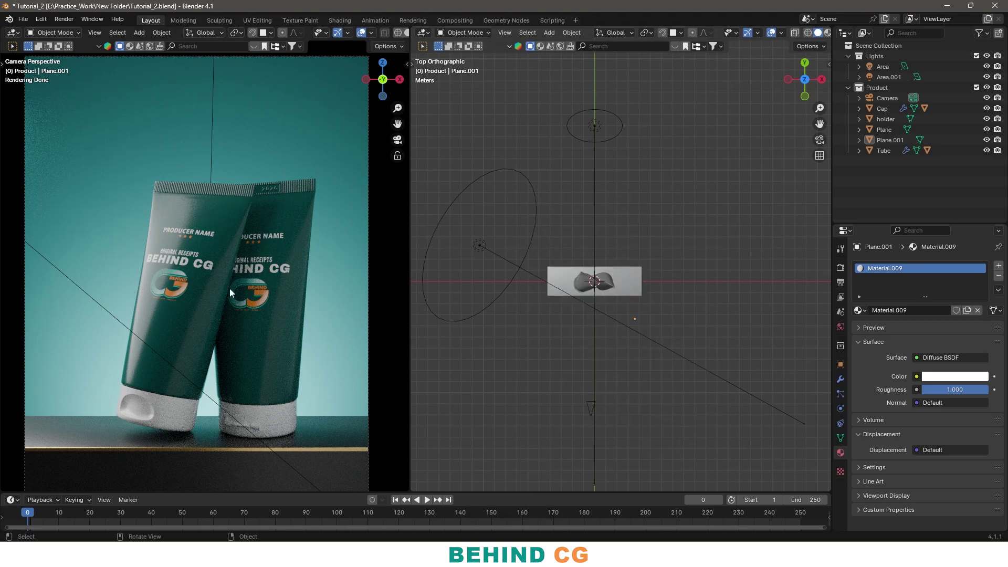
key("KP_1")
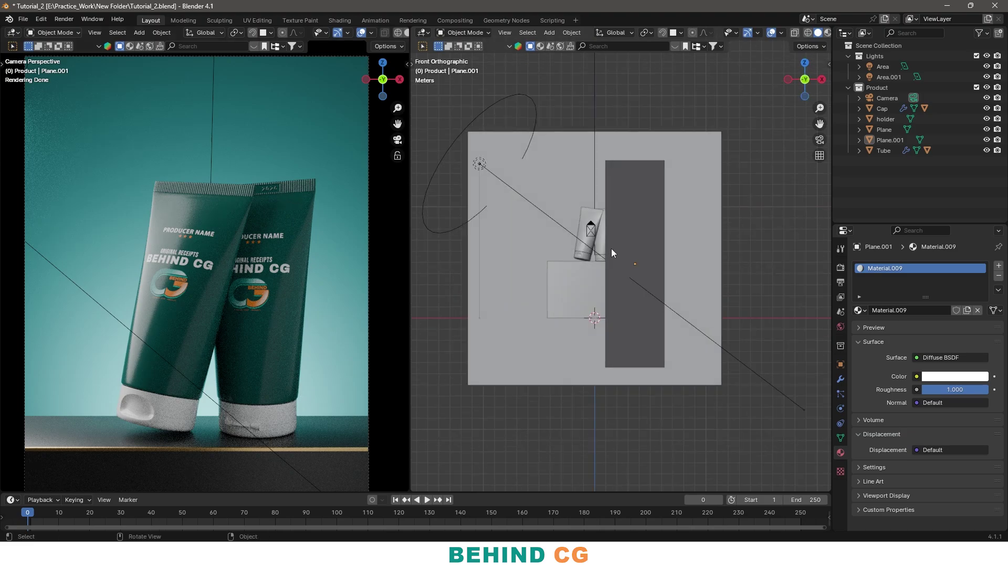
key("shift+a")
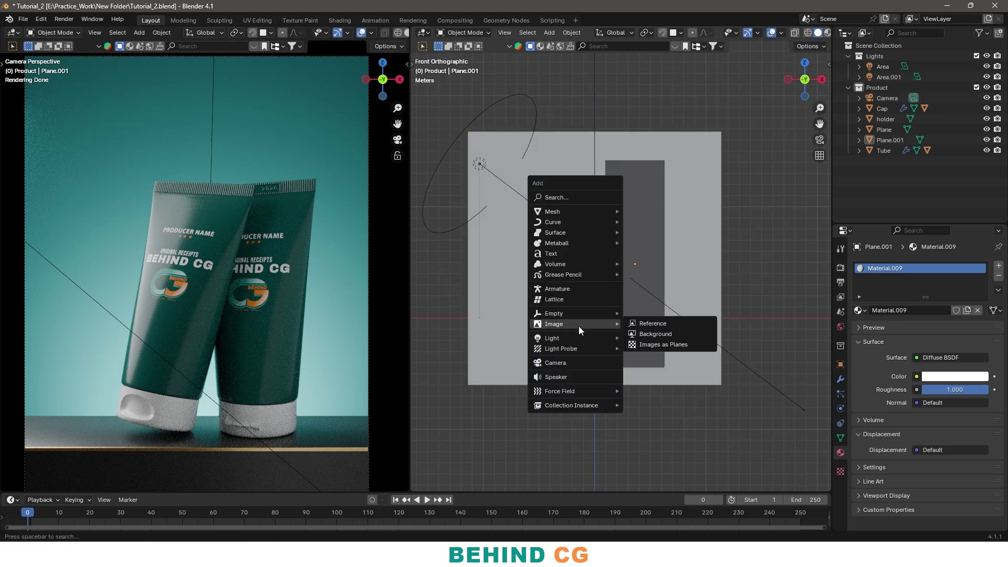
mouse_move(579, 339)
left_click(653, 372)
key("r")
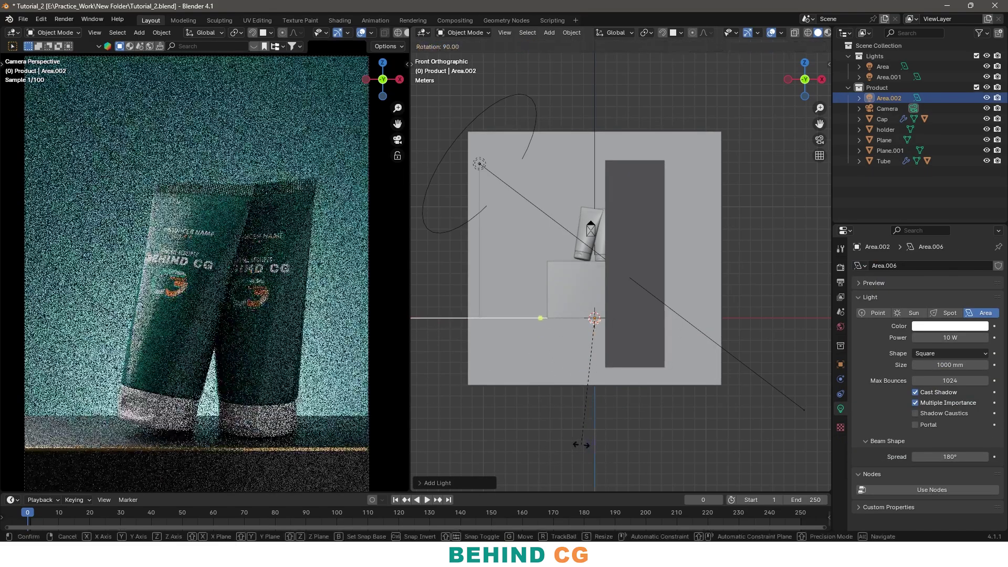
left_click(581, 445, "ctrl")
key("g")
left_click(773, 291)
middle_click_drag(789, 298, 679, 301, "shift")
scroll(681, 306, "up", 4)
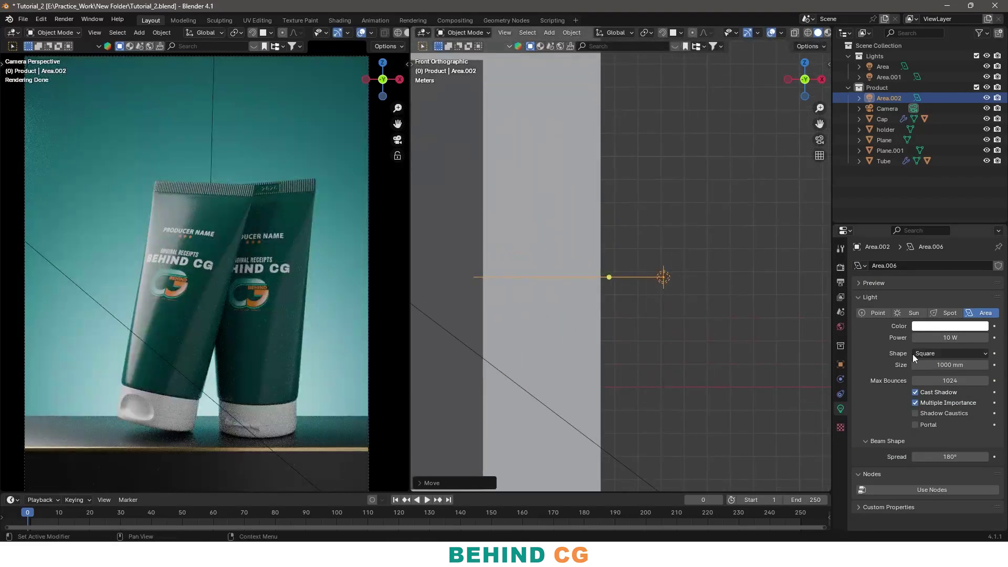
Set the new area light's color to light cyan and its power to 1000 W.
left_click(950, 326)
left_click_drag(939, 228, 931, 184)
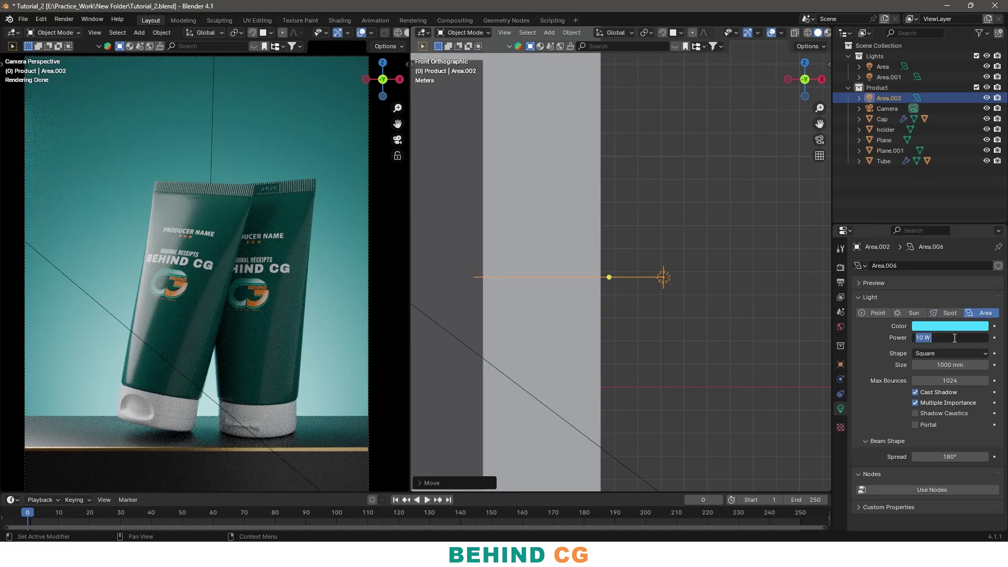
left_click(954, 338)
type("1000")
key("Return")
Make the new area light a rectangle with Size X 10000 mm and Y 3000 mm.
left_click(950, 354)
left_click(956, 376)
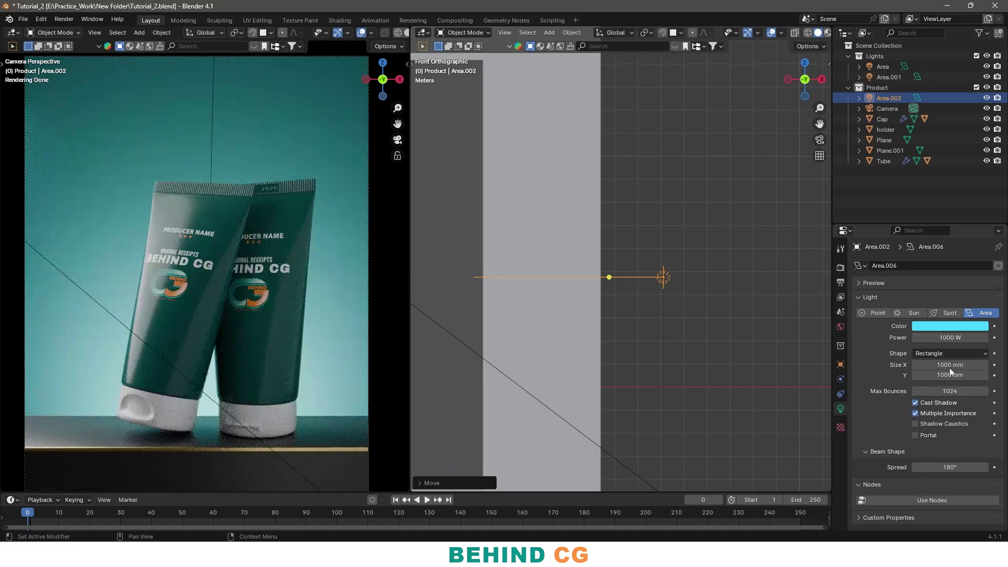
left_click(962, 365)
type("5000")
key("Return")
left_click(961, 365)
type("10000")
key("Return")
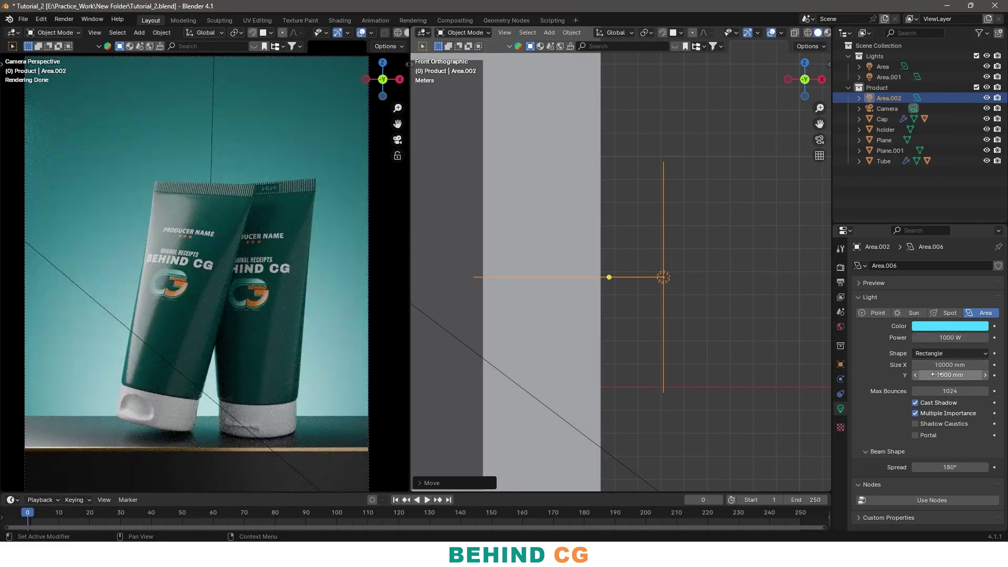
left_click(938, 375)
type("3000")
key("Return")
From above, angle the cyan area light toward the tubes and position it behind them on the right side.
middle_click_drag(630, 326, 690, 357)
middle_click_drag(568, 317, 537, 275)
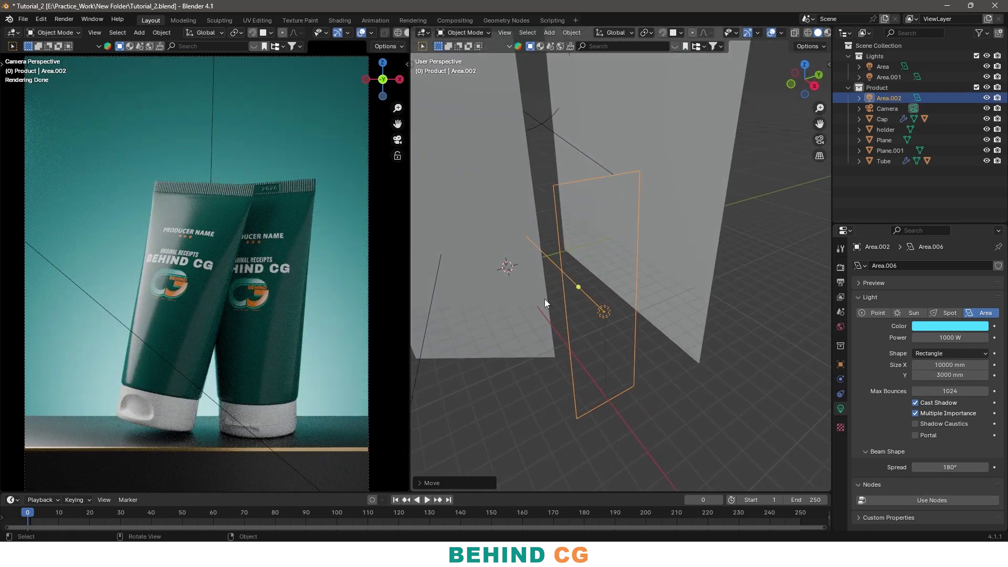
key("KP_7")
scroll(685, 285, "down", 3)
key("r")
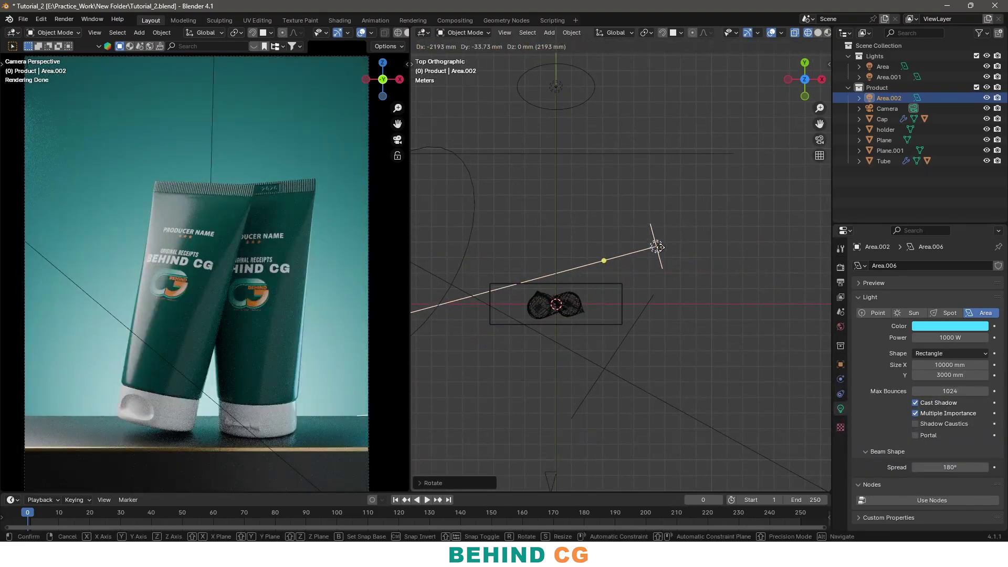
left_click(690, 291)
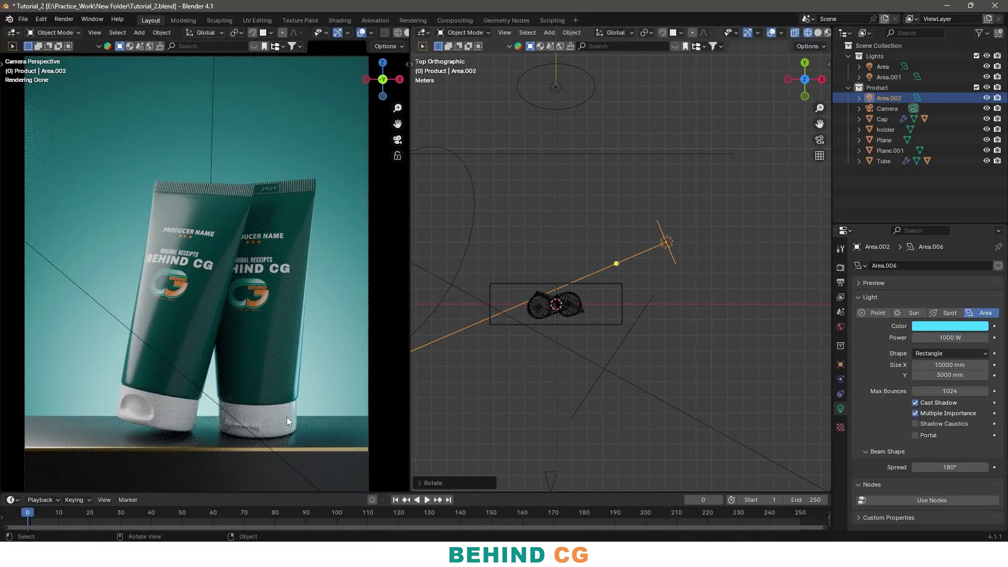
scroll(559, 310, "up", 1)
key("g")
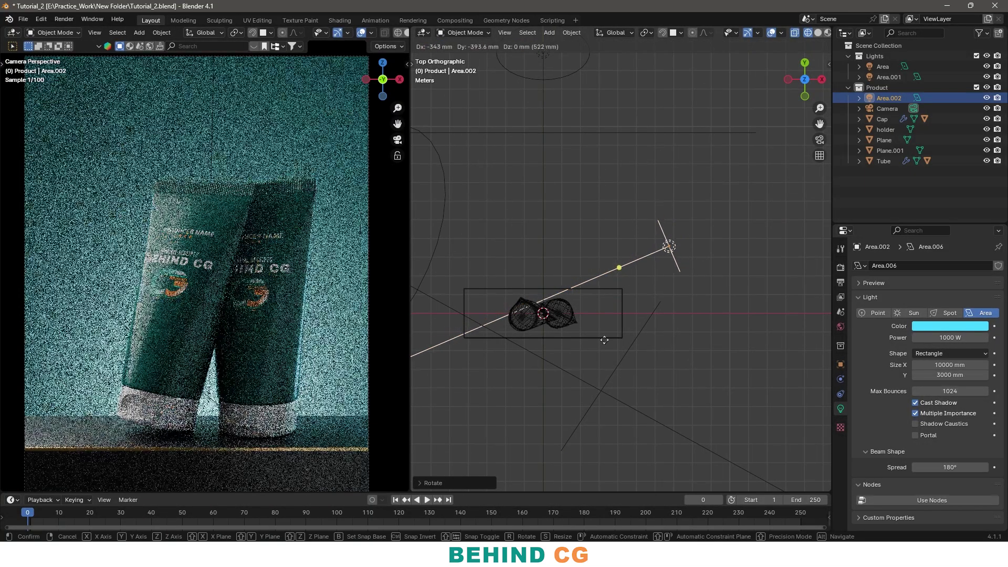
left_click(572, 435)
scroll(288, 274, "down", 2)
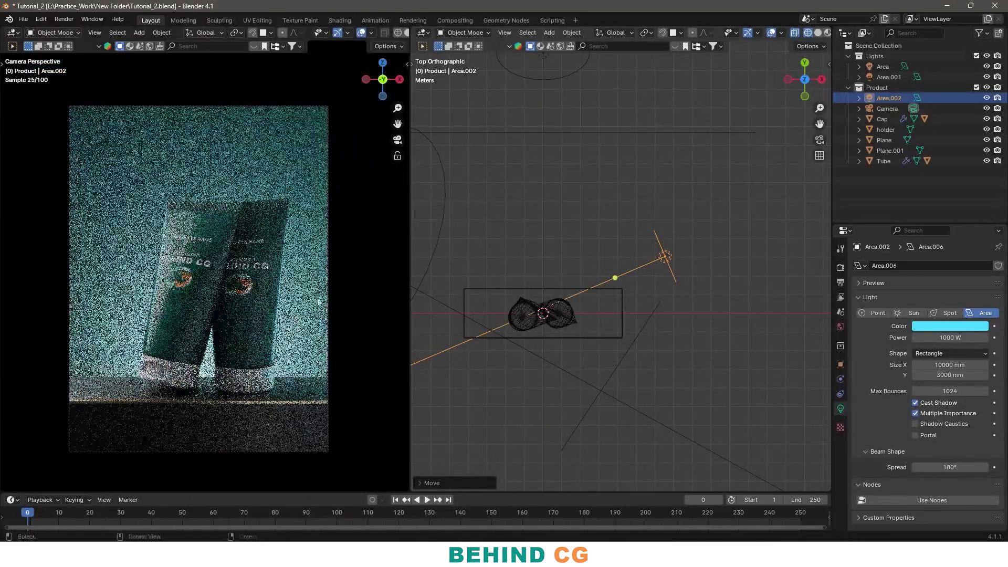
left_click(329, 285)
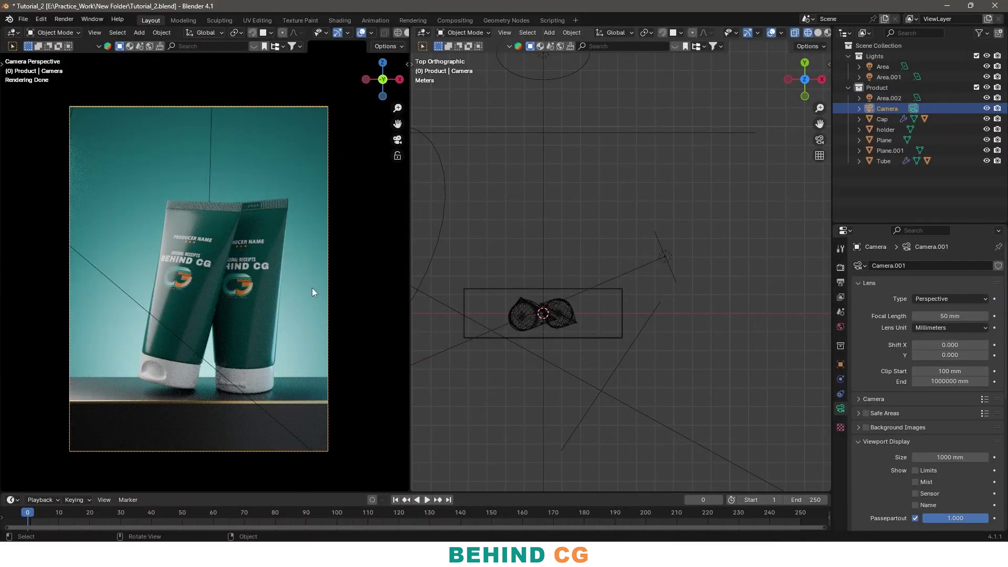
key("g")
key("x")
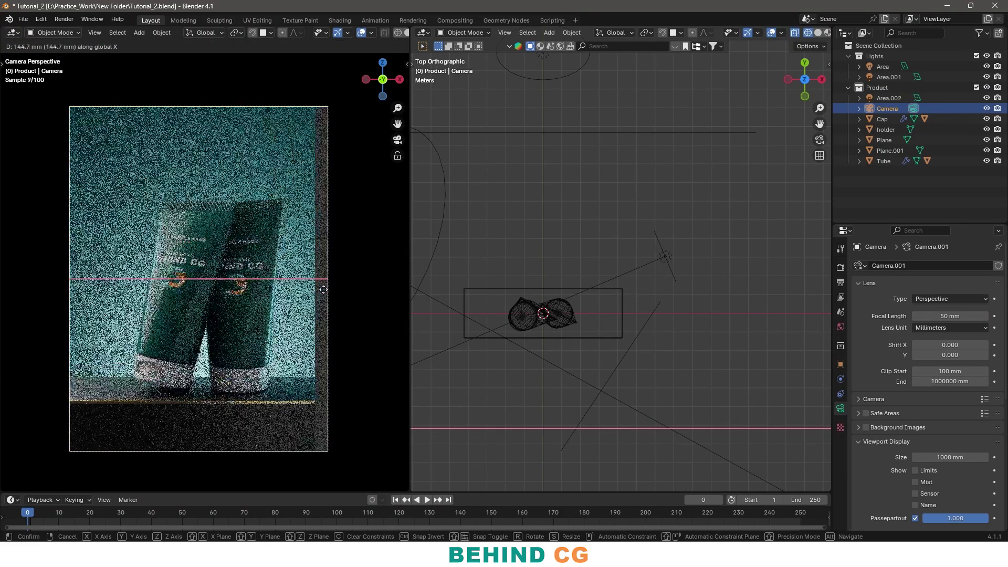
right_click(323, 292)
left_click(311, 285)
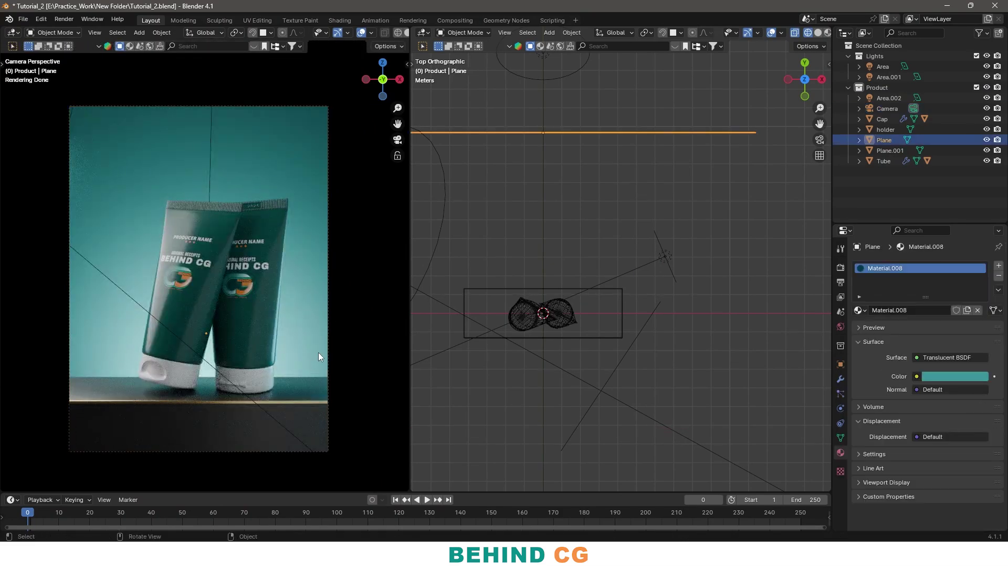
Shift the camera slightly right along X and move it about 1108 mm closer to the tubes along Y.
left_click(324, 452)
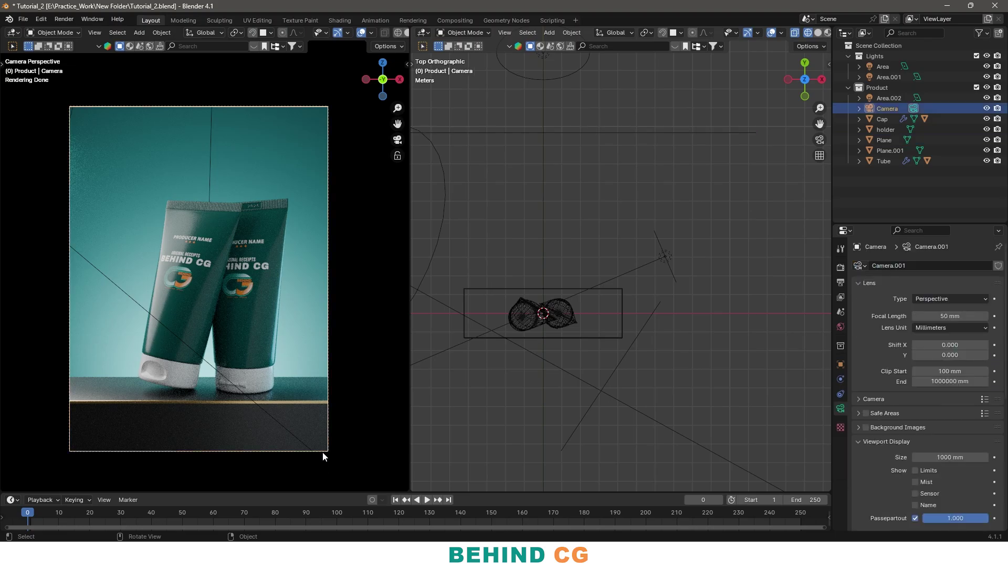
key("g")
key("x")
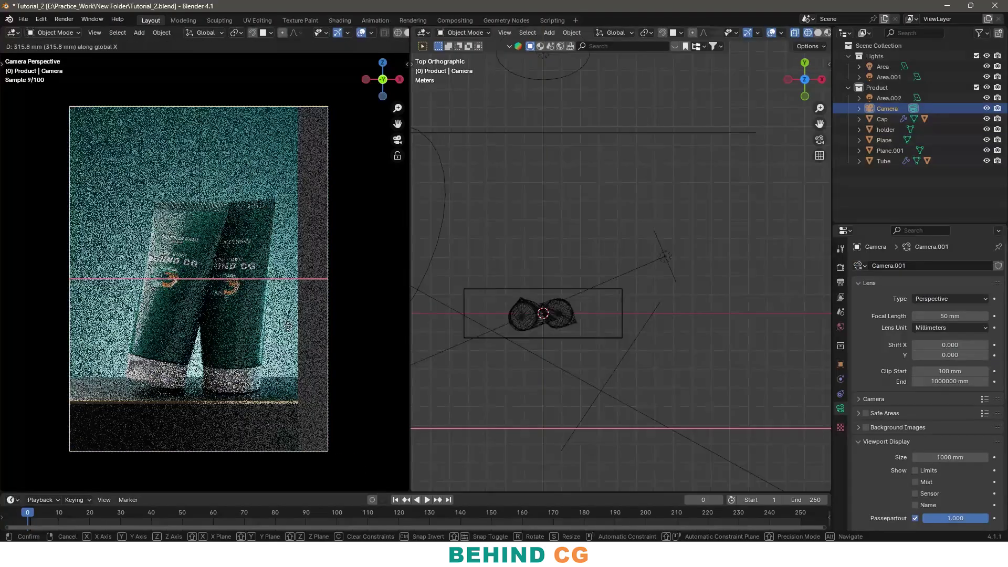
key("y")
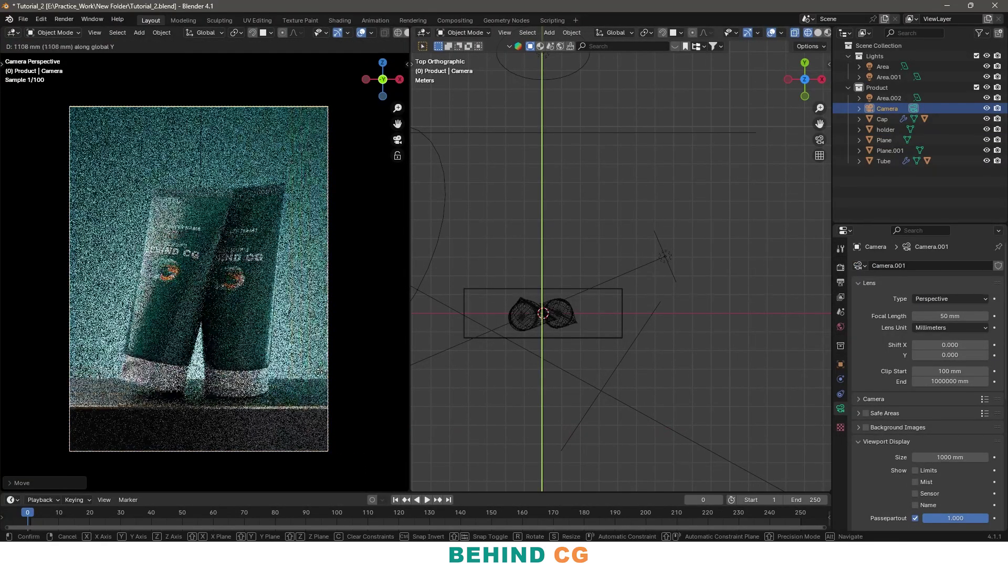
left_click(308, 315)
From above, rotate the white panel slightly steeper and nudge it along Y toward the backdrop.
left_click(636, 354)
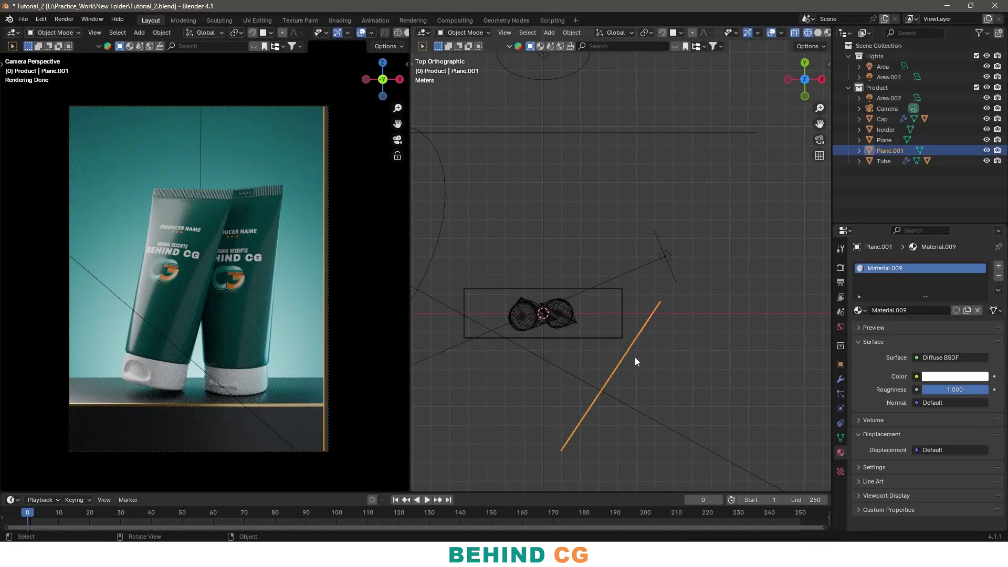
key("r")
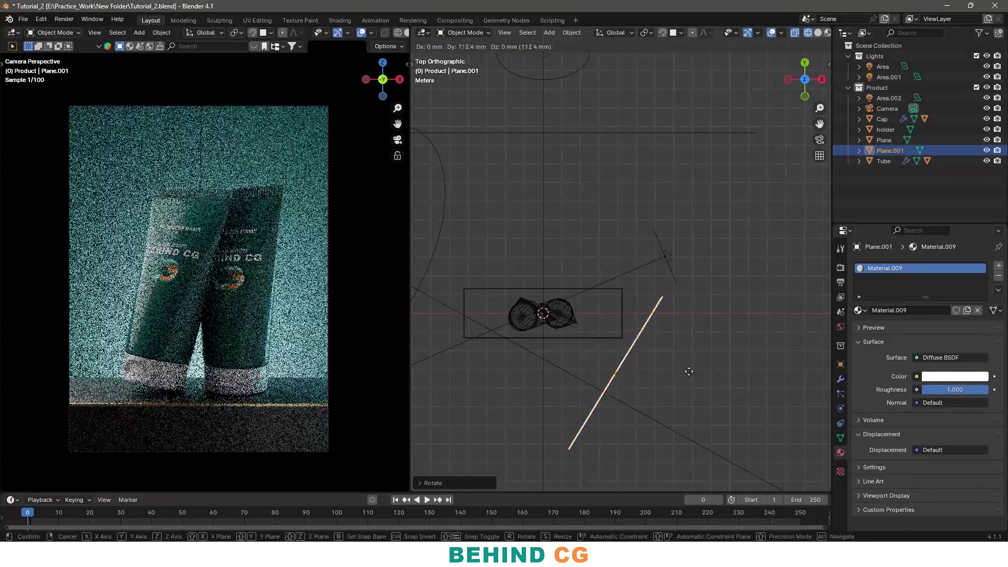
left_click(685, 363)
scroll(274, 341, "up", 1)
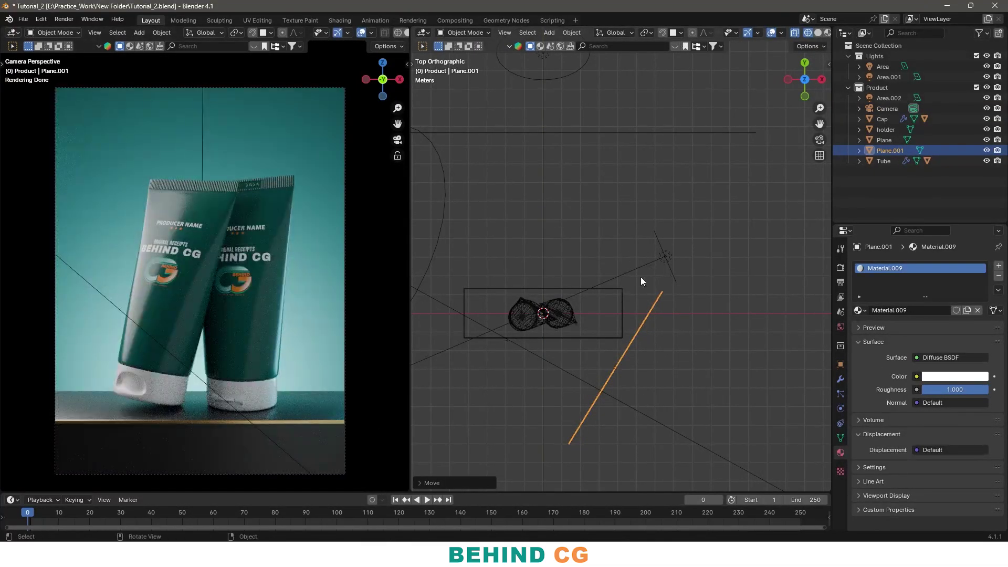
In side view, select the area light behind the backdrop and set its power to 1000 W.
key("KP_3")
left_click(679, 260)
middle_click_drag(734, 302, 645, 274, "shift")
scroll(644, 274, "down", 2)
left_click(701, 288)
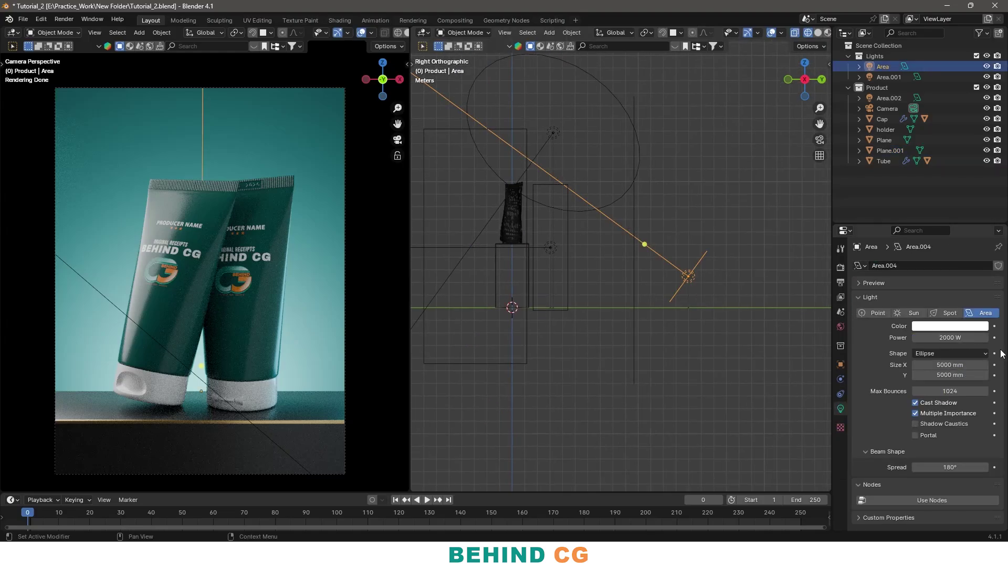
left_click(957, 337)
type("1000")
key("Return")
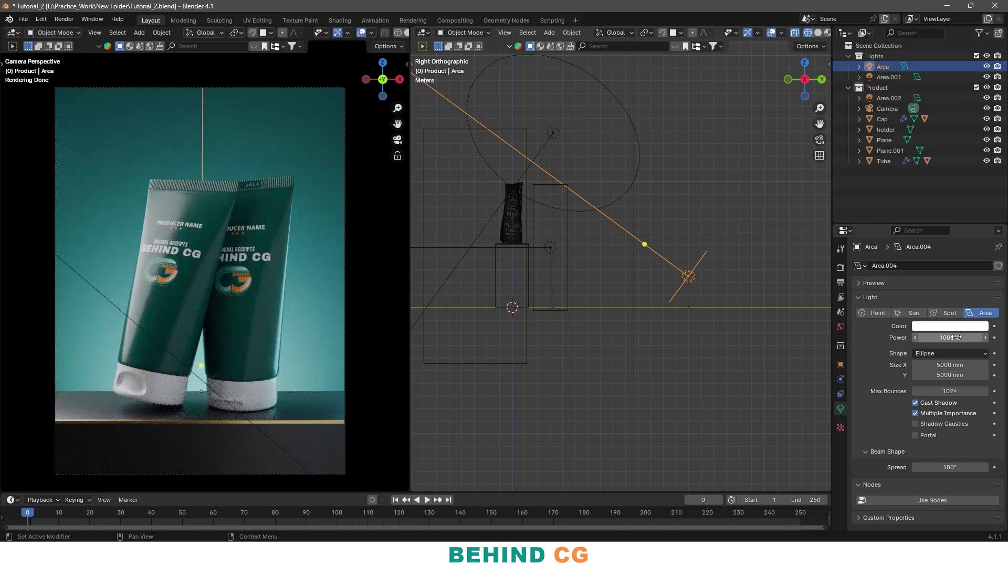
Lower the backdrop light about 3 m and set its ellipse size to 7000 mm in both X and Y.
key("g")
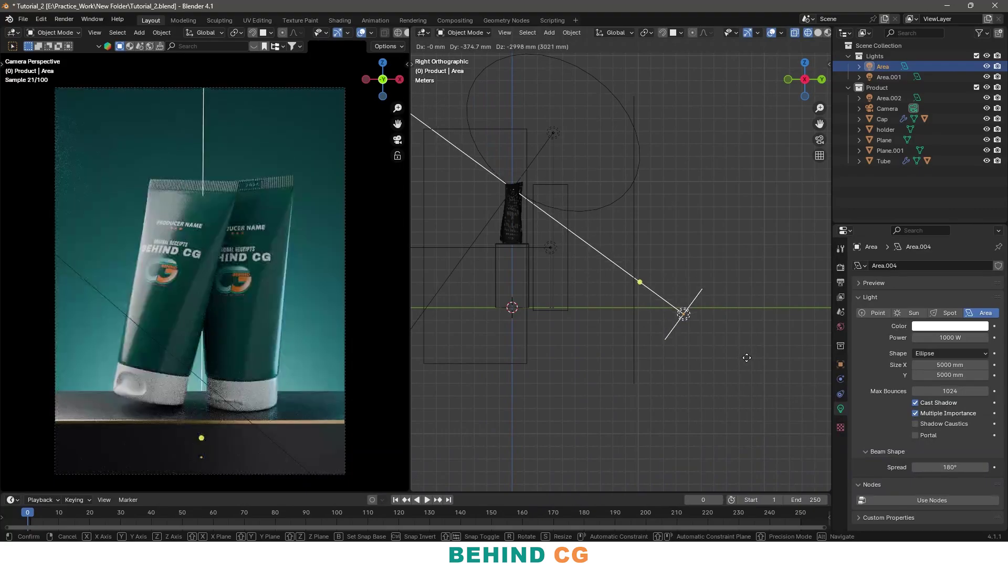
left_click(746, 357)
left_click(955, 365)
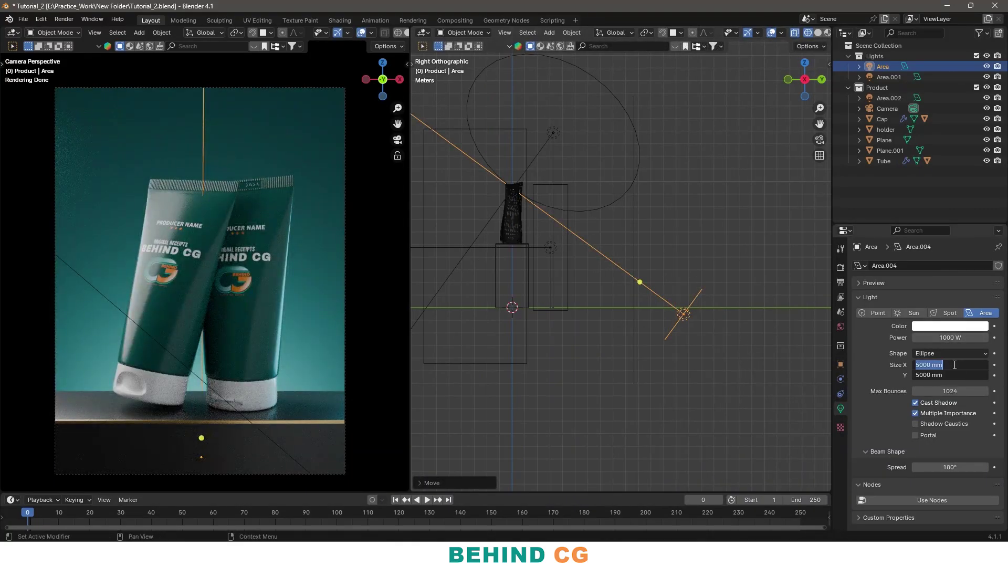
type("7000")
key("Return")
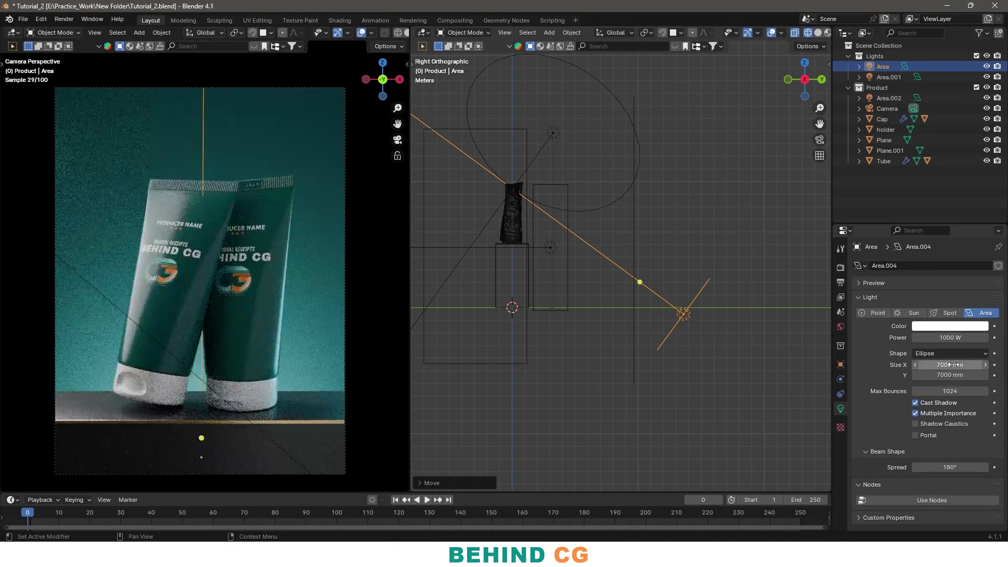
Raise the backdrop light about 583 mm and move it about 250 mm farther behind the backdrop.
key("g")
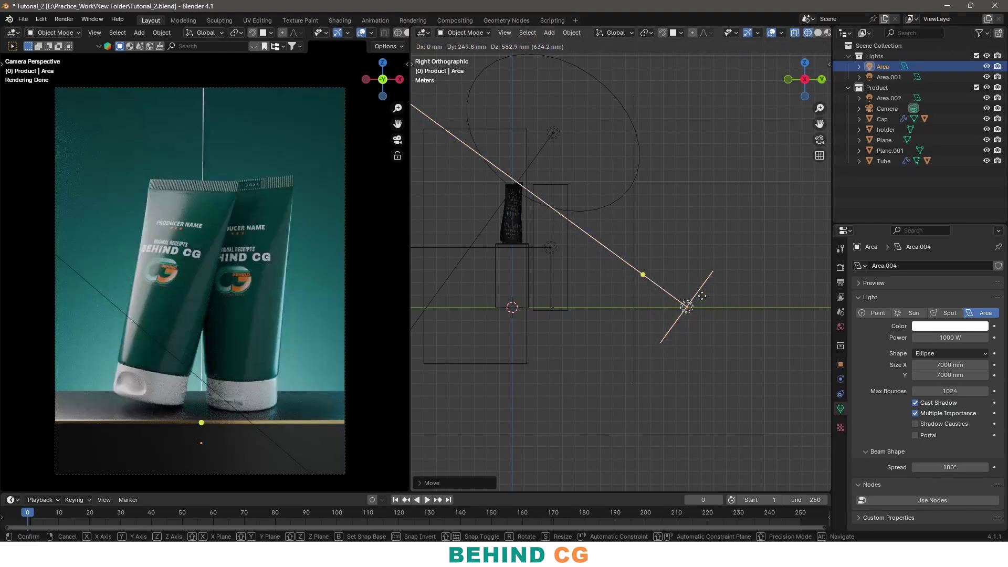
left_click(702, 297)
key("alt+a")
scroll(269, 339, "up", 1)
middle_click_drag(271, 338, 277, 336, "shift")
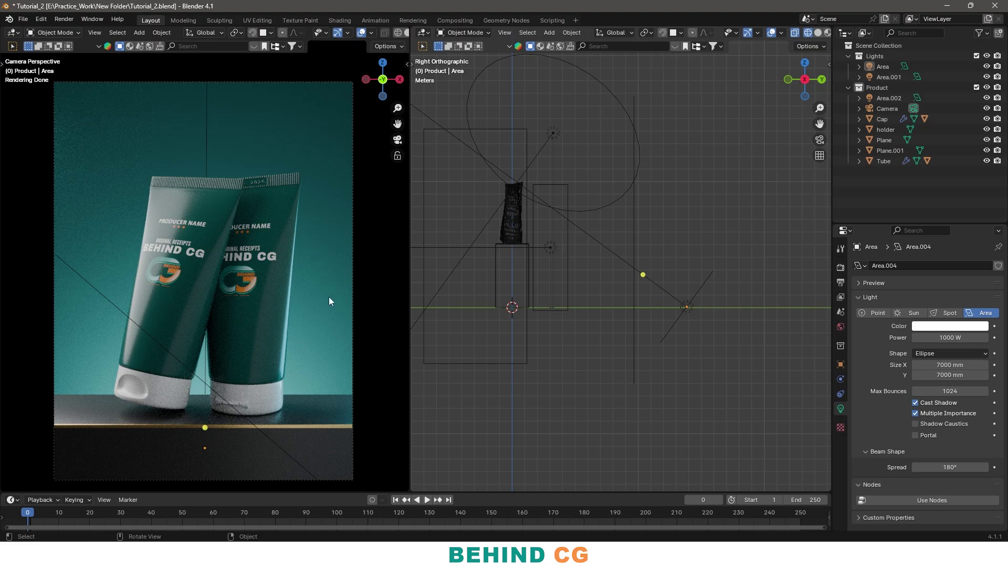
Return the scene viewport to solid shading and leave every object deselected.
mouse_move(577, 300)
middle_mouse_down()
mouse_move(634, 301)
mouse_move(587, 260)
mouse_move(682, 275)
middle_mouse_up()
key("shift+z")
left_click(682, 276)
middle_click_drag(547, 285, 704, 355)
key("alt+a")
middle_click_drag(697, 411, 636, 344)
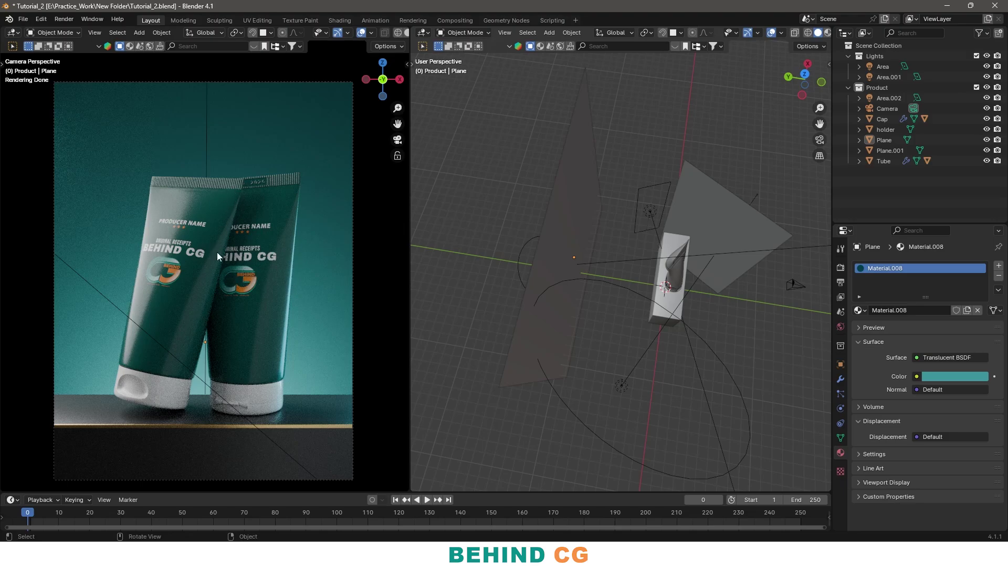
Change the white side panel's surface shader to Emission with a strength of 2.000.
left_click(692, 199)
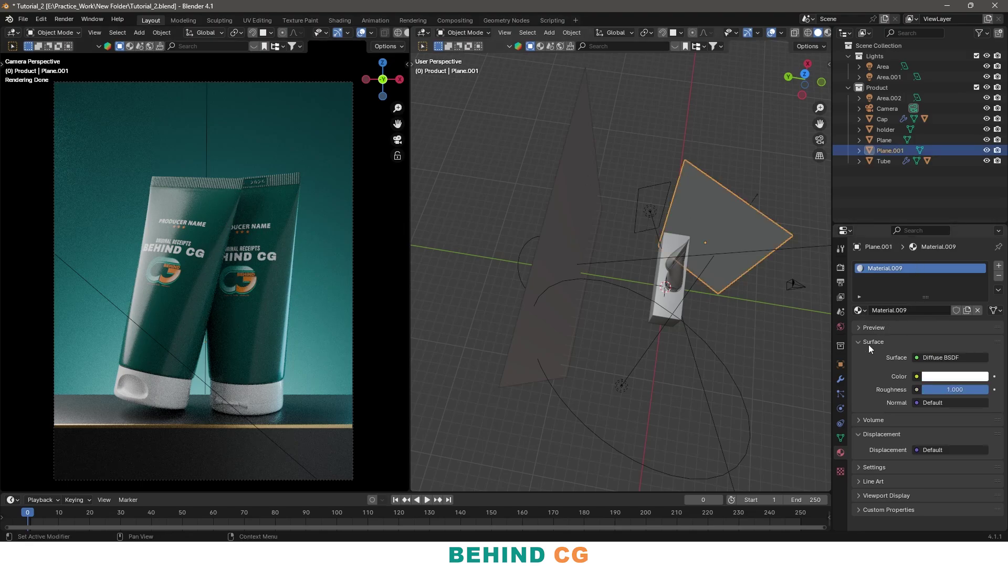
left_click(964, 361)
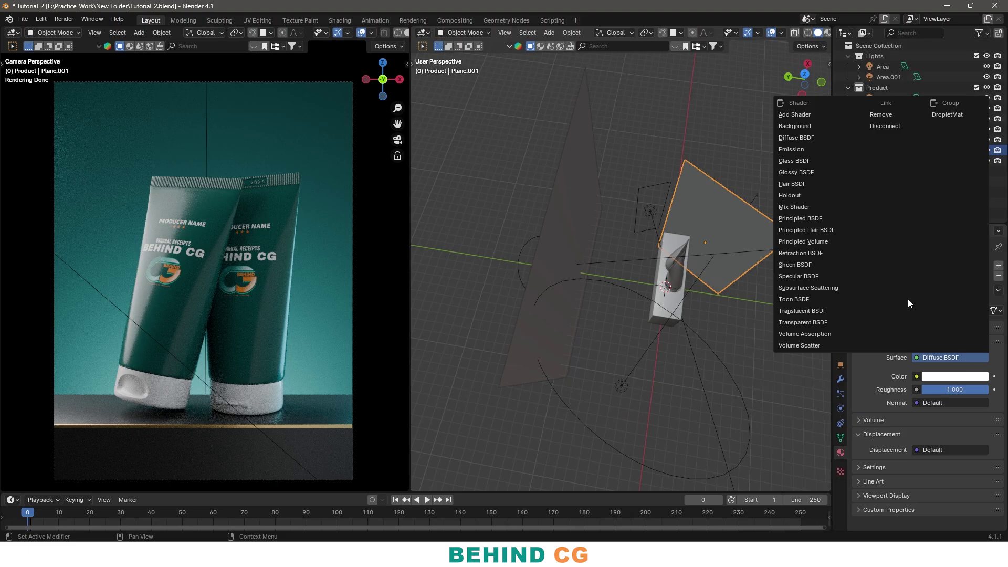
left_click(791, 149)
left_click(948, 390)
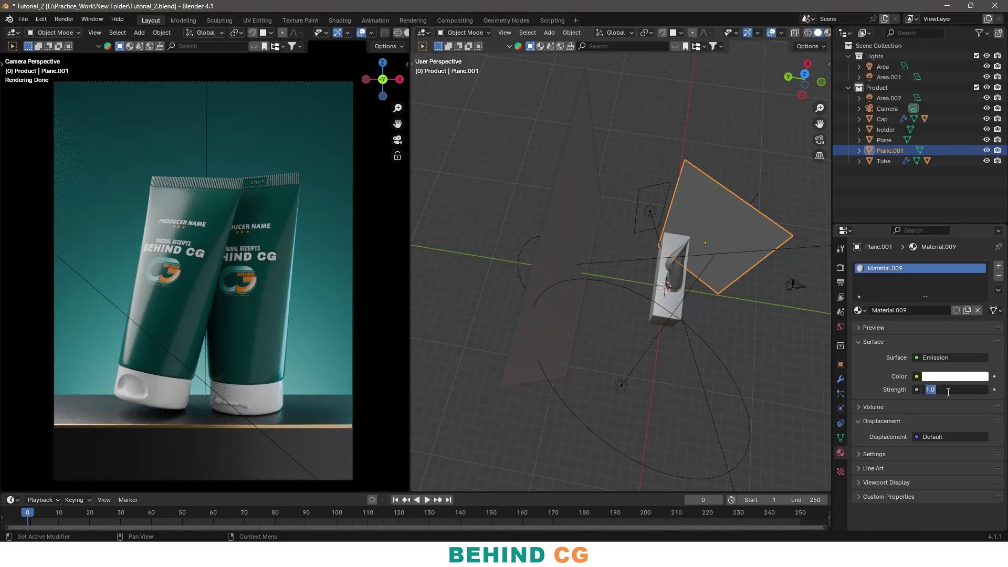
type("2")
key("Return")
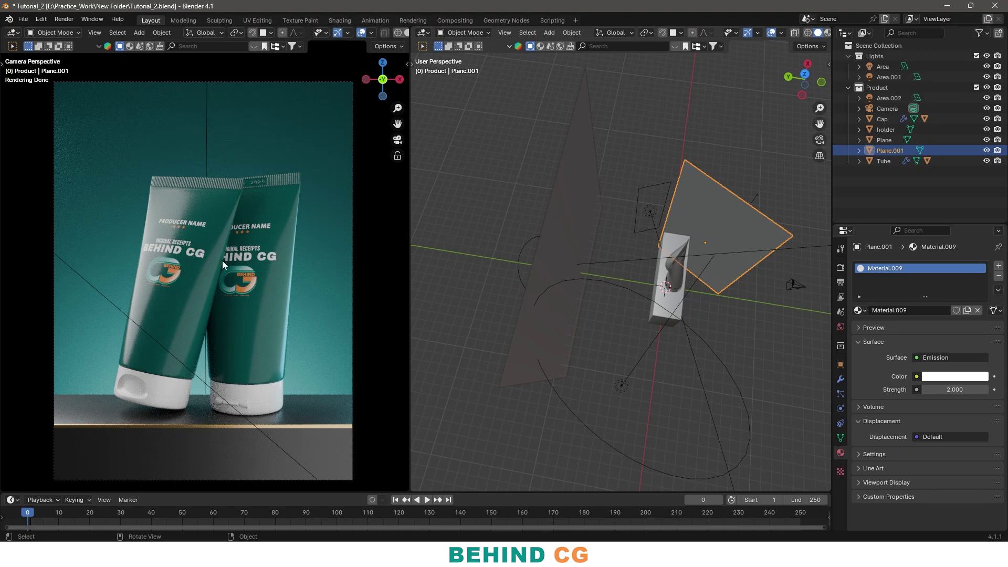
scroll(328, 386, "up", 1)
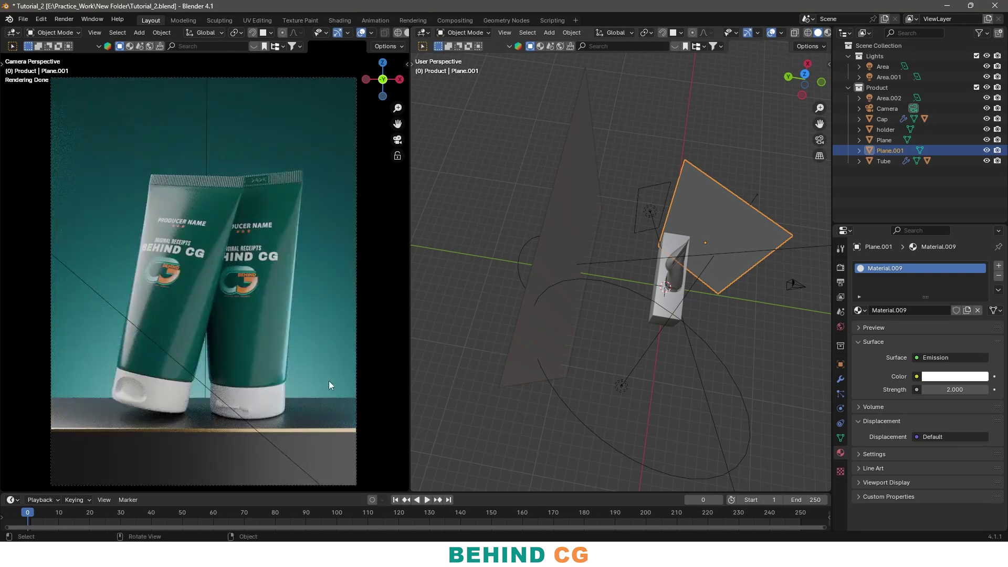